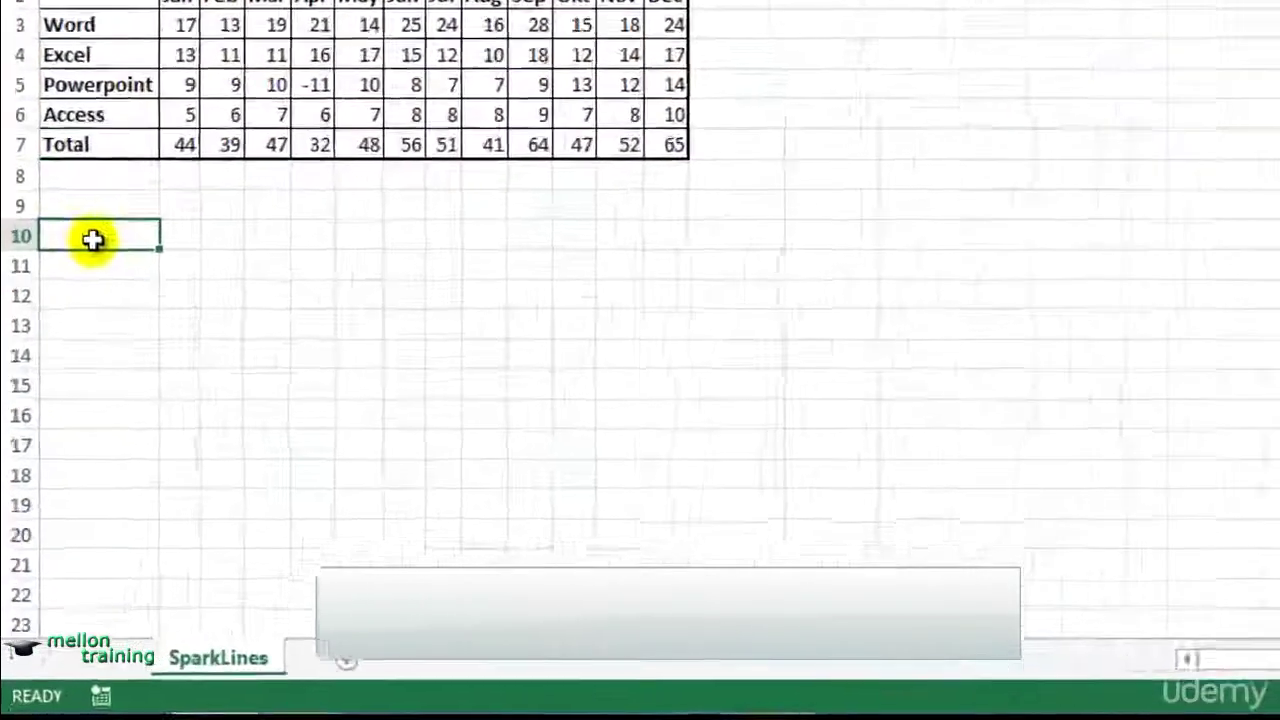
# Step: Add a new worksheet and name it Sparkline-Dashboard
pyautogui.click(424, 645)
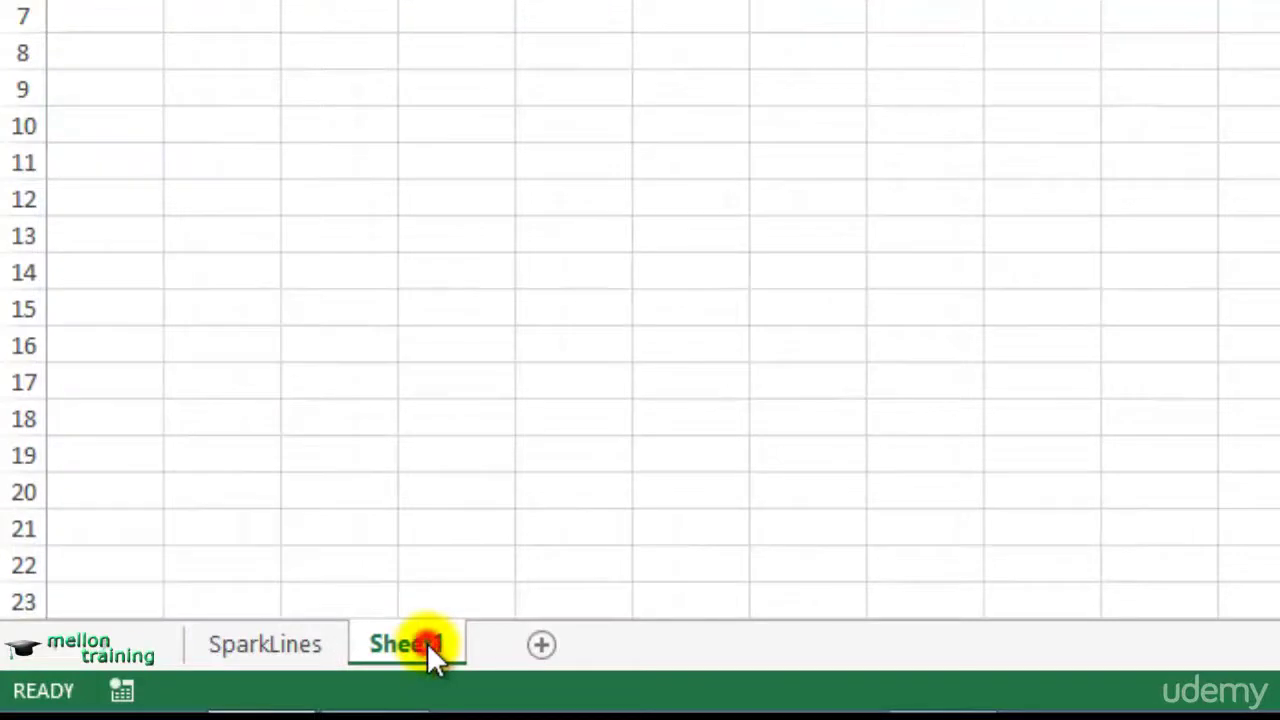
pyautogui.doubleClick(429, 643)
pyautogui.write('Sparkline-Dashboard')
pyautogui.press('Return')
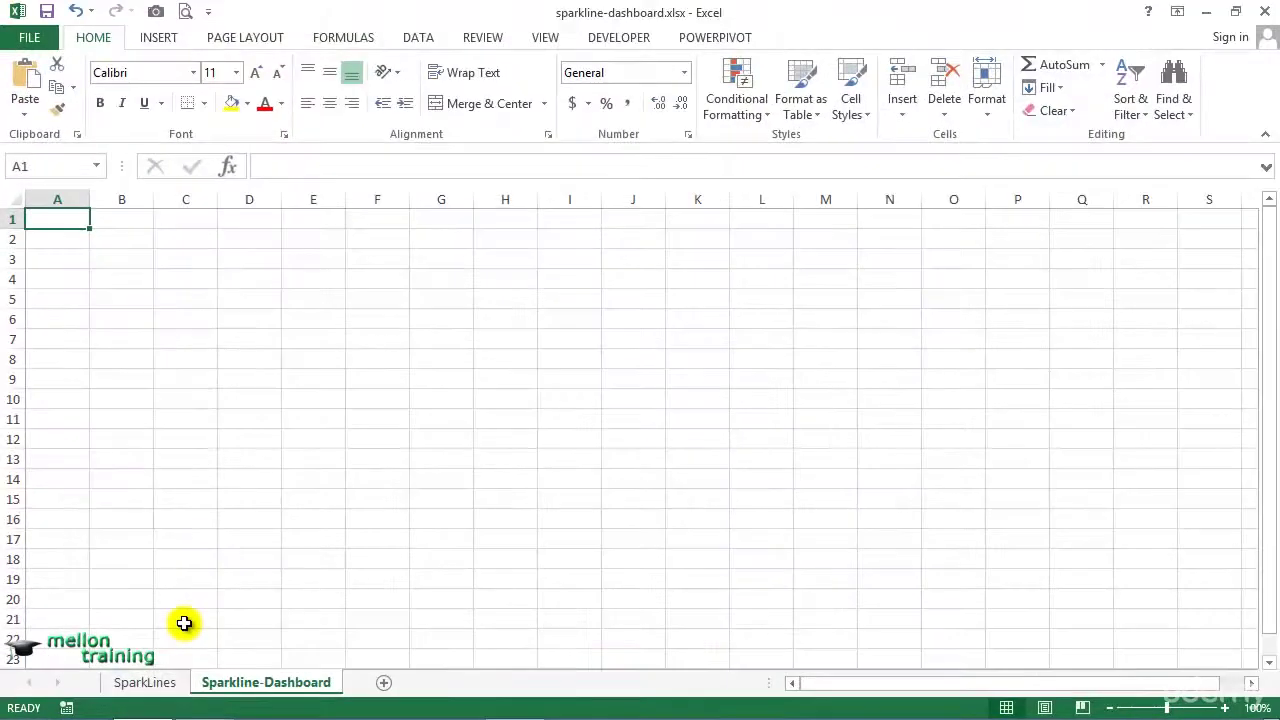
# Step: Widen column B to 14.71 and make rows 2 and 3 equally taller
pyautogui.moveTo(153, 200); pyautogui.dragTo(291, 219)
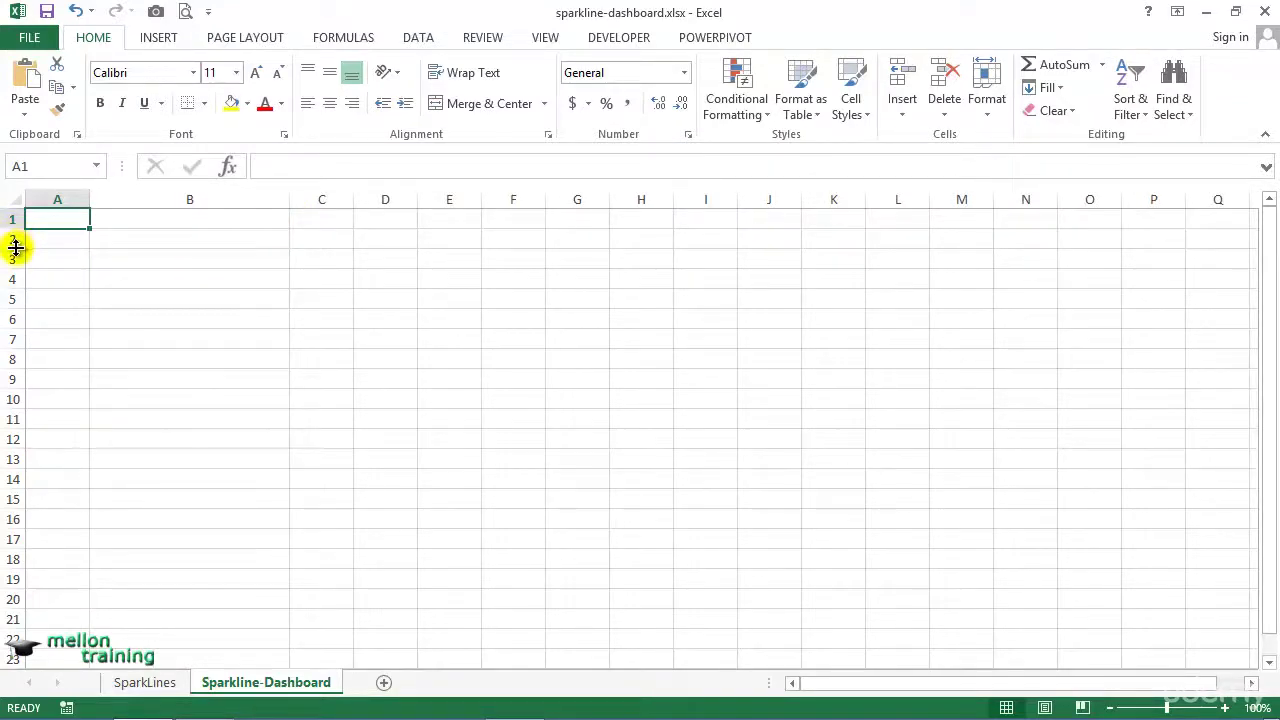
pyautogui.moveTo(16, 247); pyautogui.dragTo(21, 307)
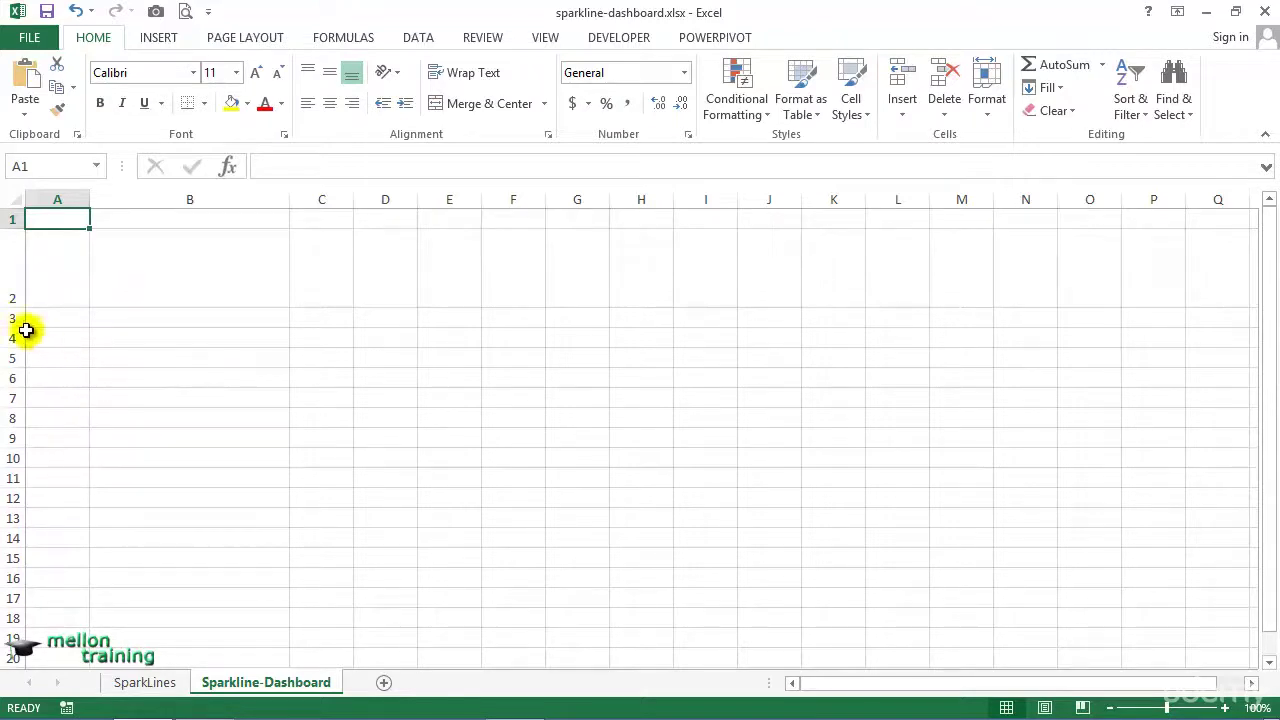
pyautogui.moveTo(16, 327); pyautogui.dragTo(14, 386)
# Step: Enter the month labels Jan in A2 and Dec in C2
pyautogui.click(62, 261)
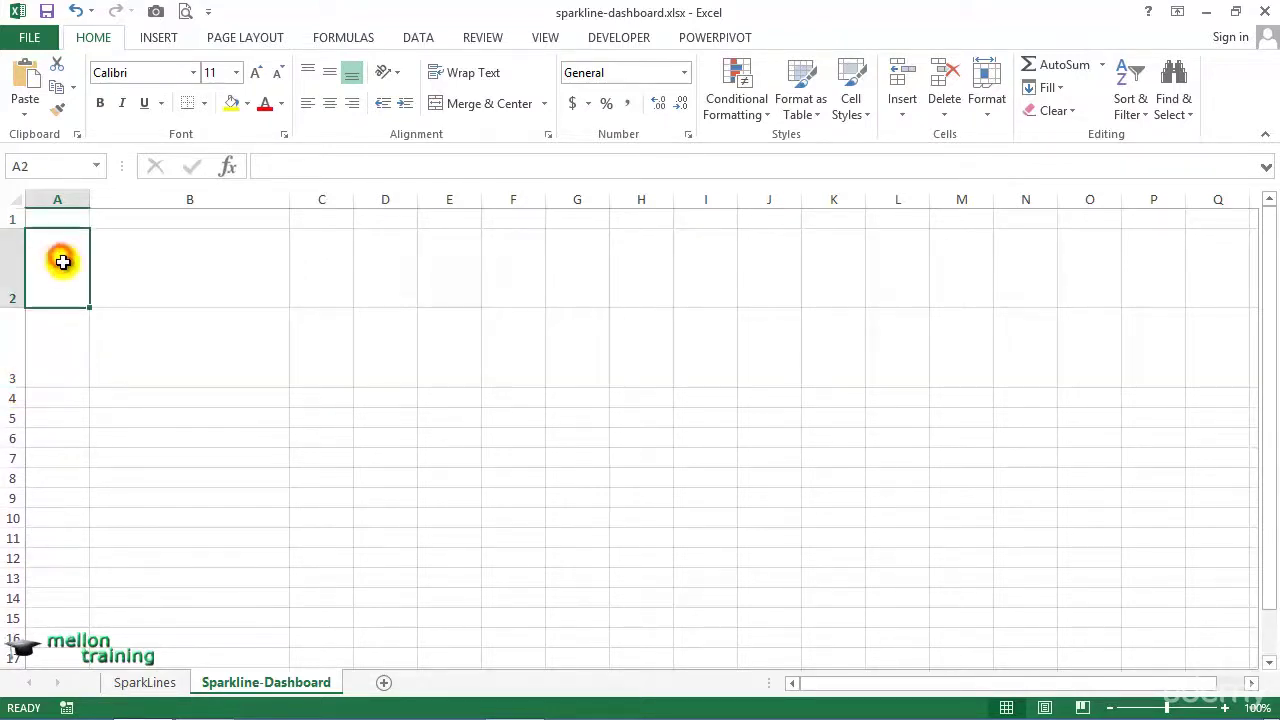
pyautogui.write('Jan')
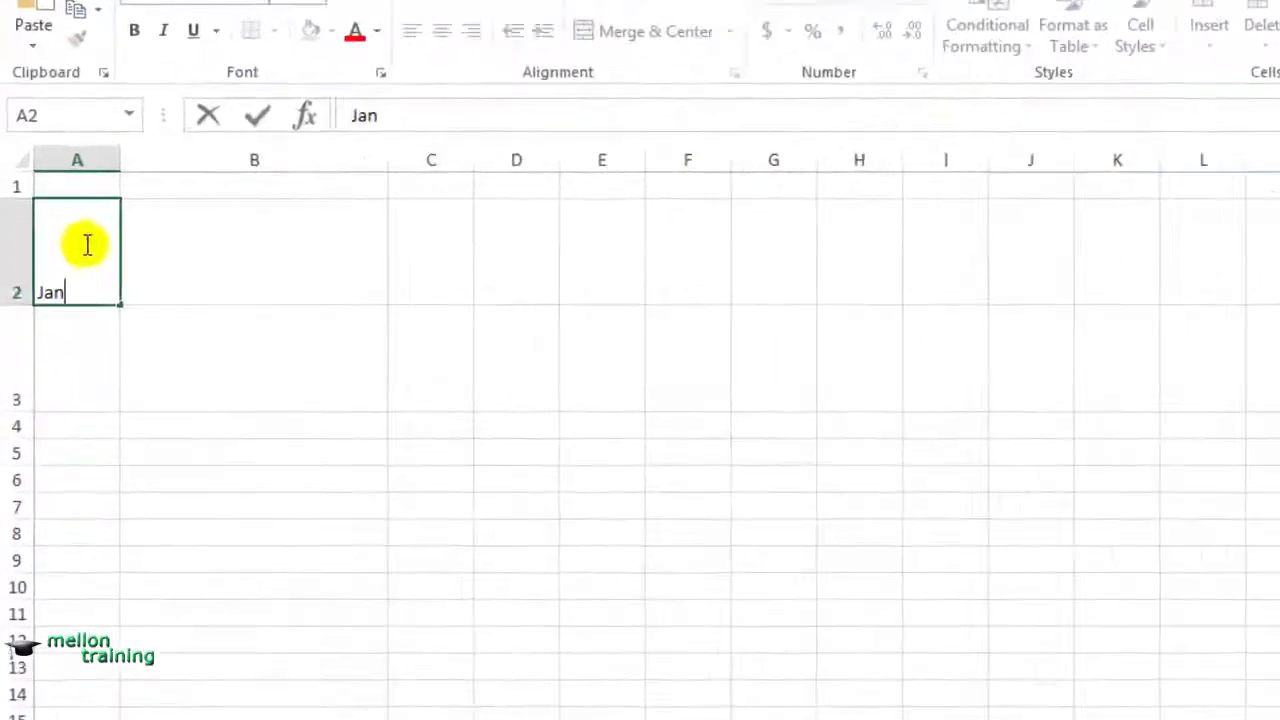
pyautogui.press('Return')
pyautogui.click(504, 230)
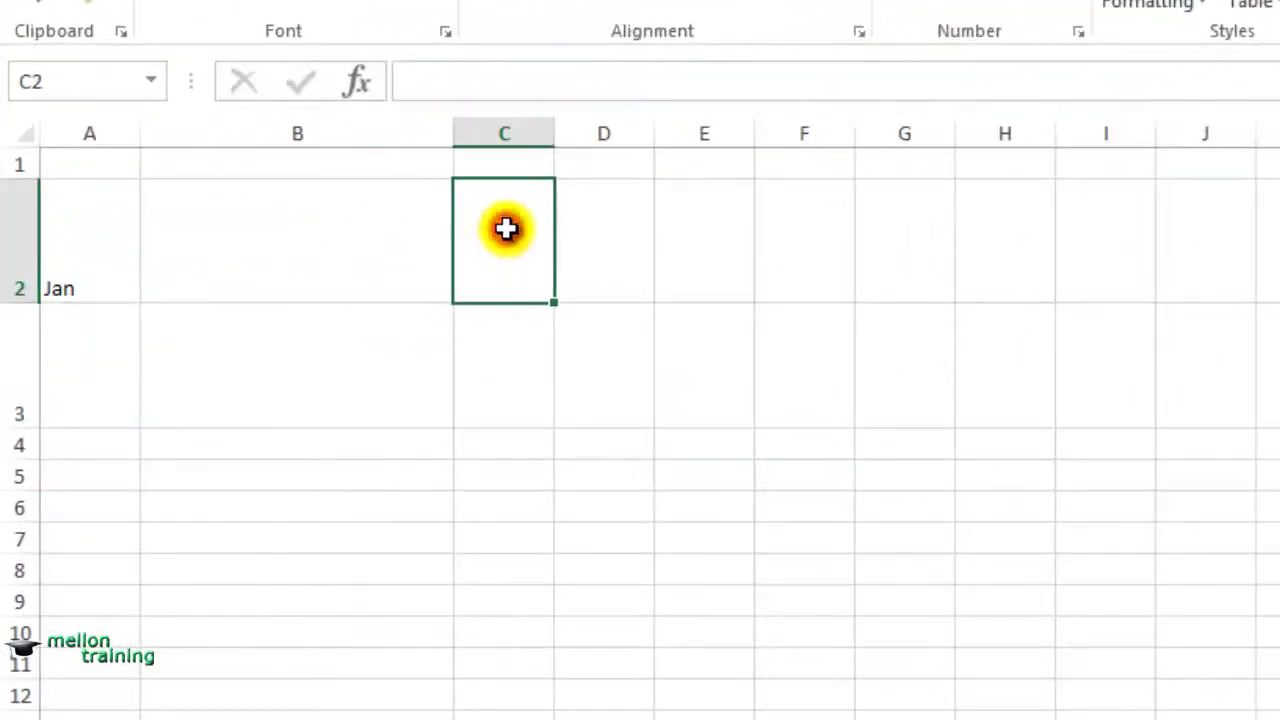
pyautogui.write('Dec')
pyautogui.press('Return')
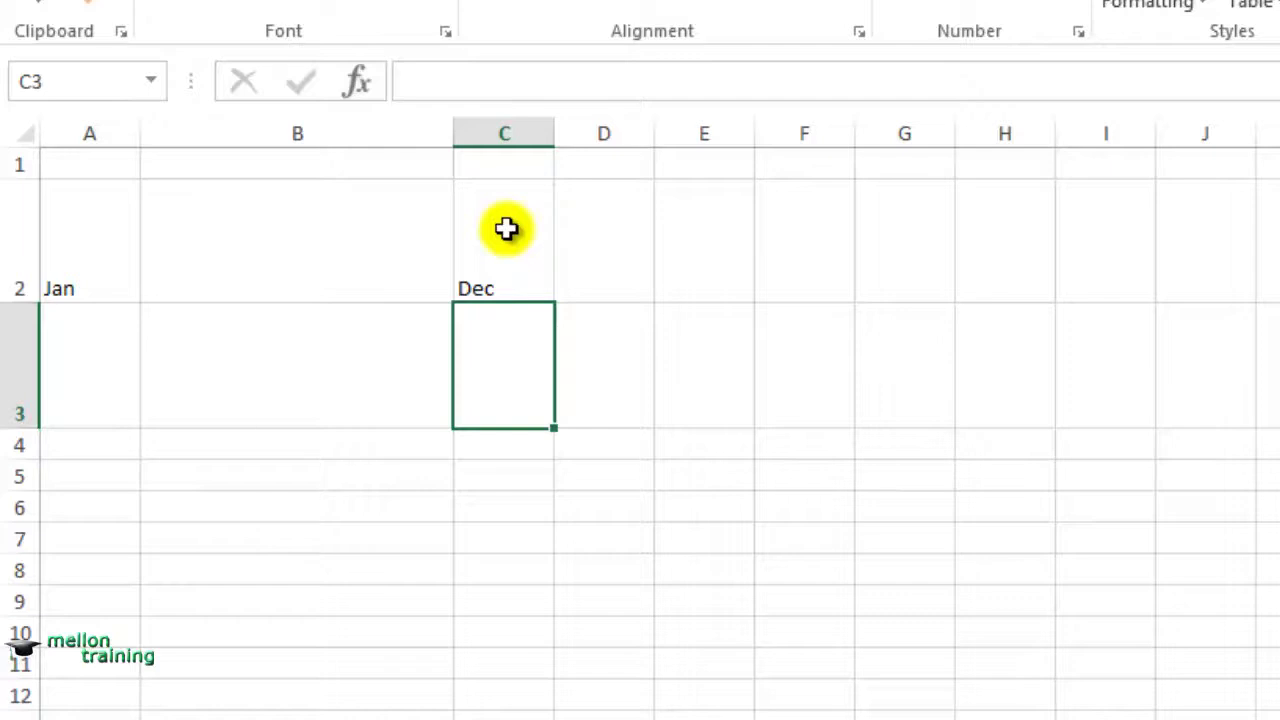
# Step: Copy Jan into A3 and Dec into C3
pyautogui.click(83, 270)
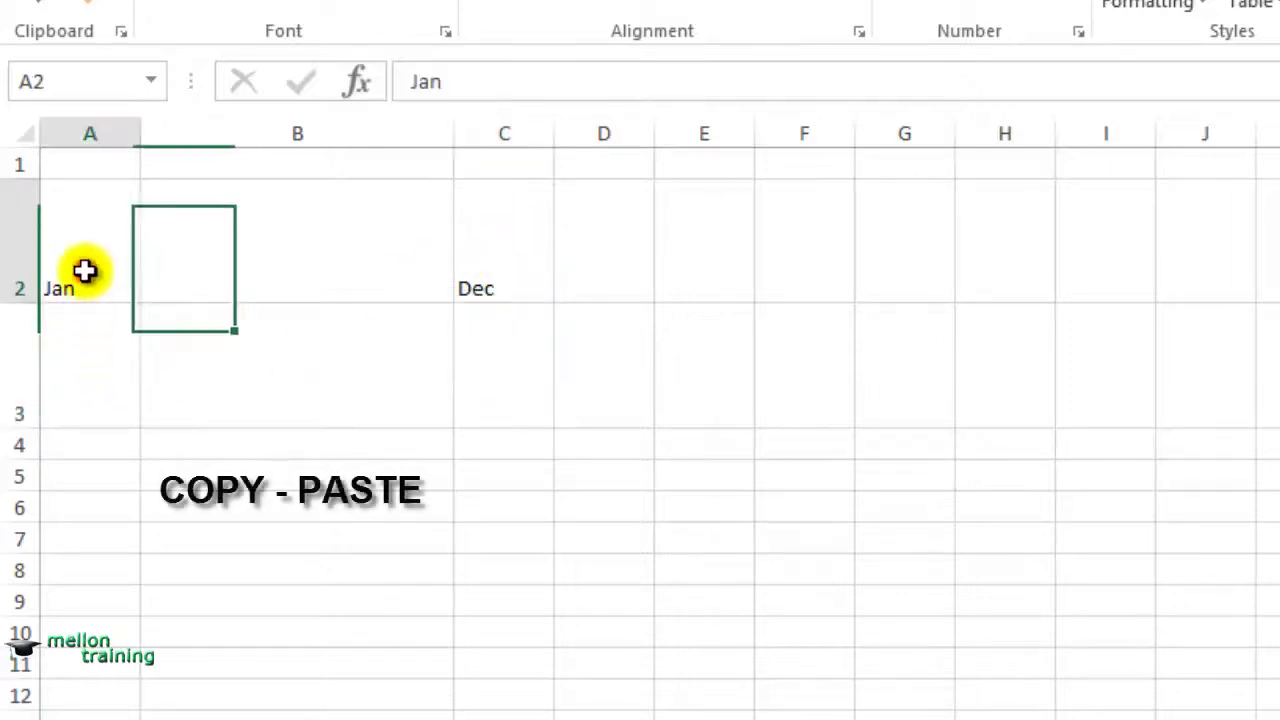
pyautogui.hotkey('ctrl', 'c')
pyautogui.click(86, 349)
pyautogui.hotkey('ctrl', 'v')
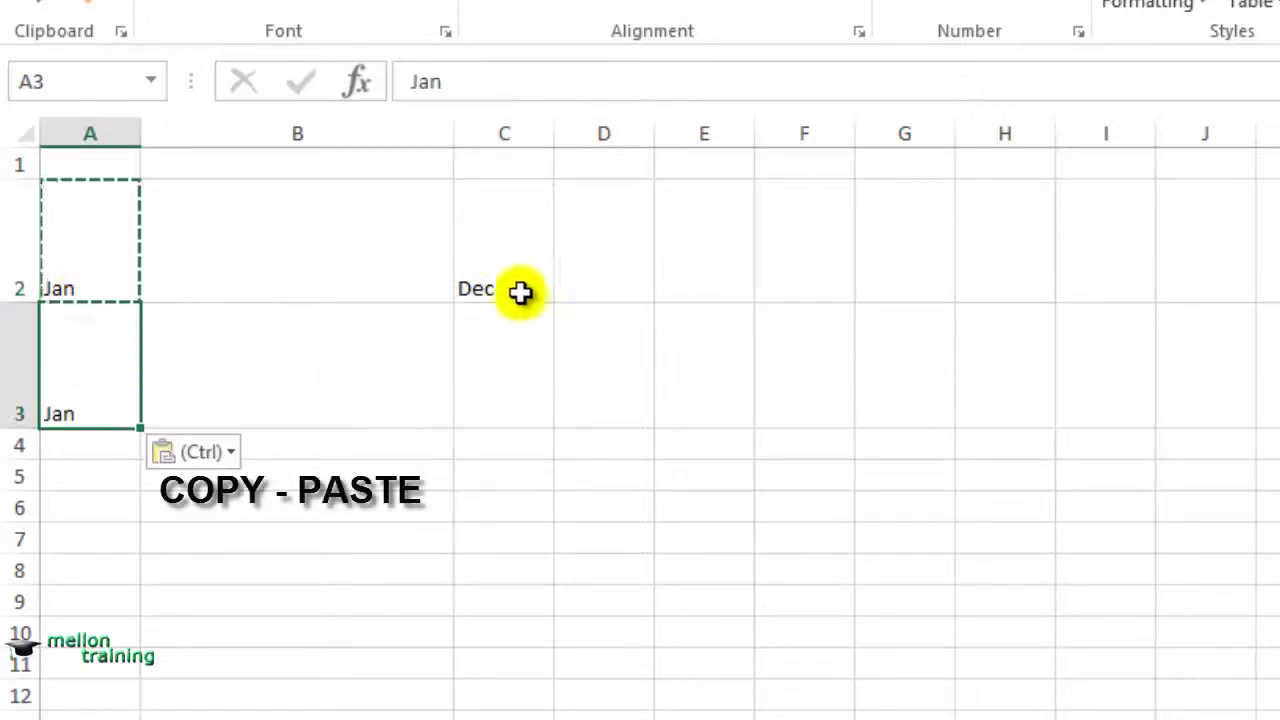
pyautogui.click(520, 291)
pyautogui.hotkey('ctrl', 'c')
pyautogui.click(488, 385)
pyautogui.hotkey('ctrl', 'v')
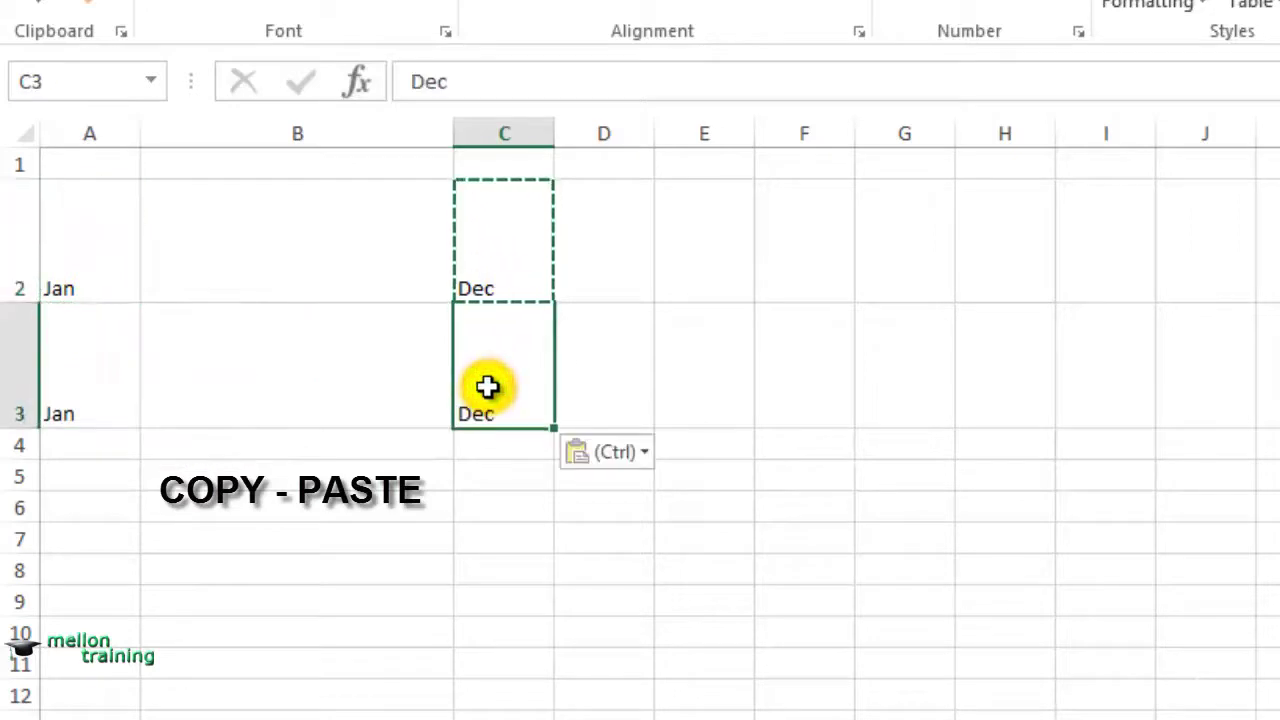
# Step: Enter the heading Word Sales in A1
pyautogui.click(92, 166)
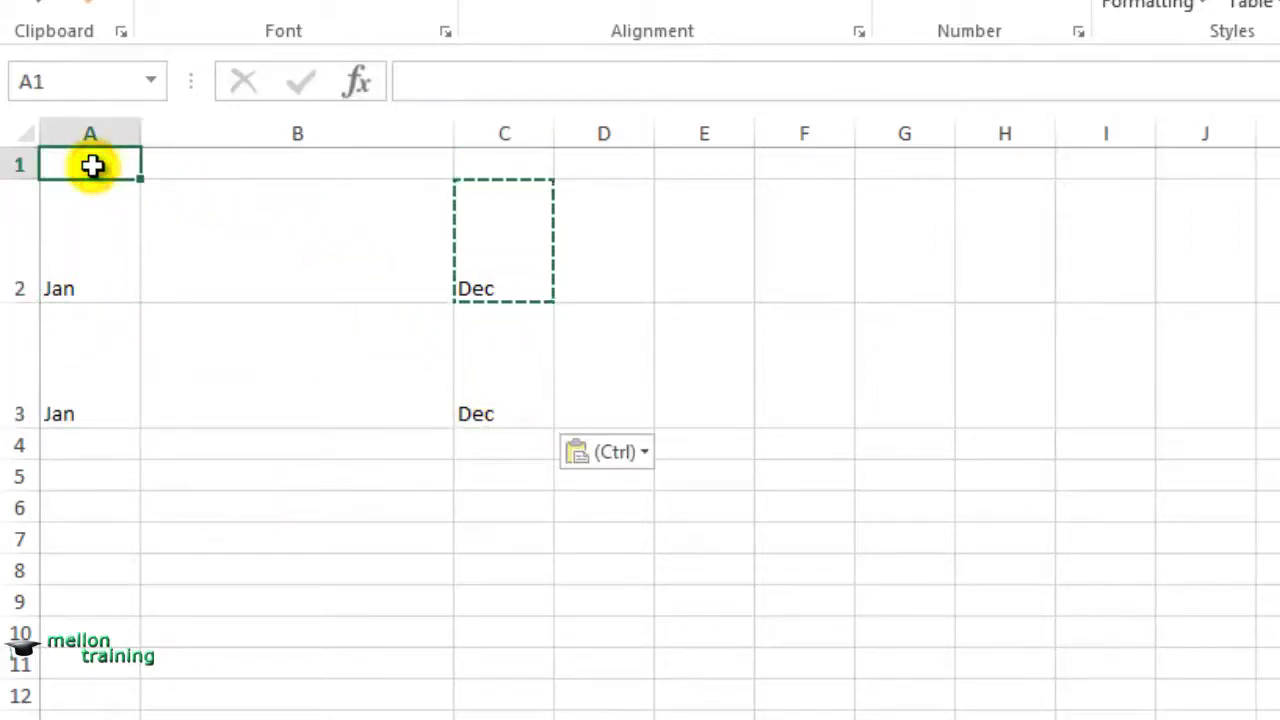
pyautogui.write('Word Sales')
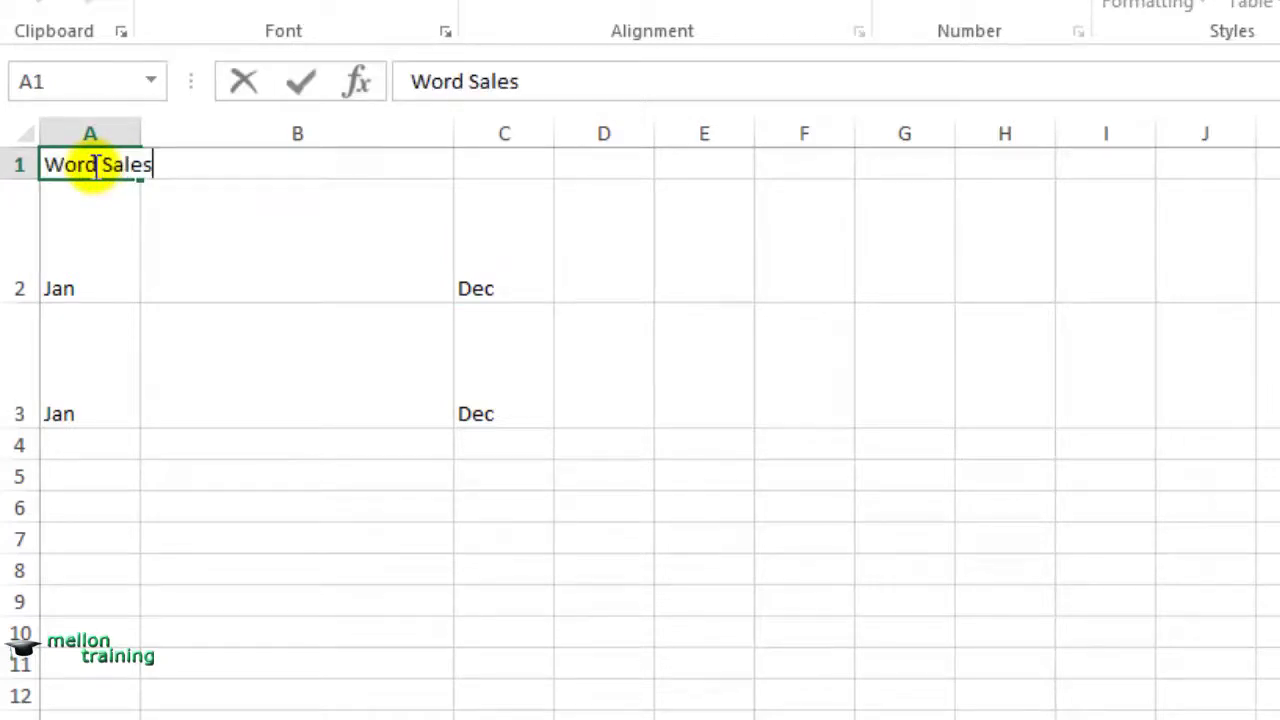
pyautogui.press('Return')
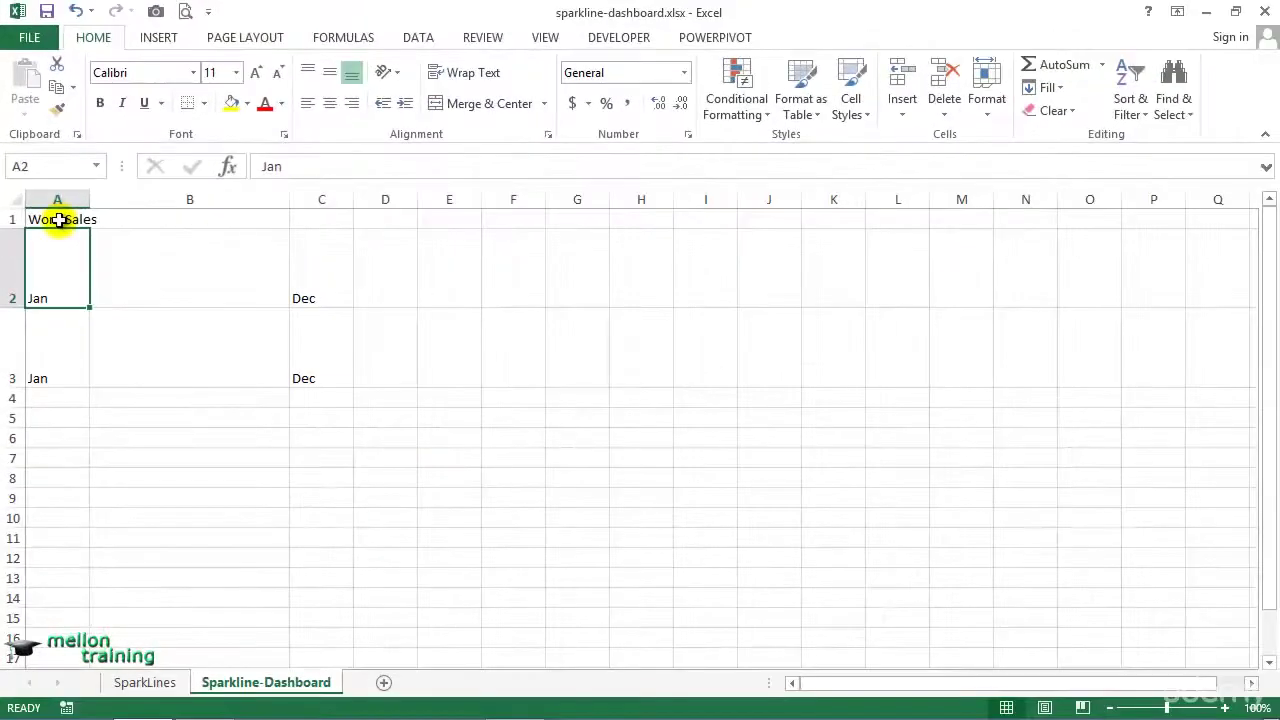
# Step: Center and merge the Word Sales heading across A1:C1 and color it red
pyautogui.click(60, 220)
pyautogui.moveTo(60, 220); pyautogui.dragTo(315, 218)
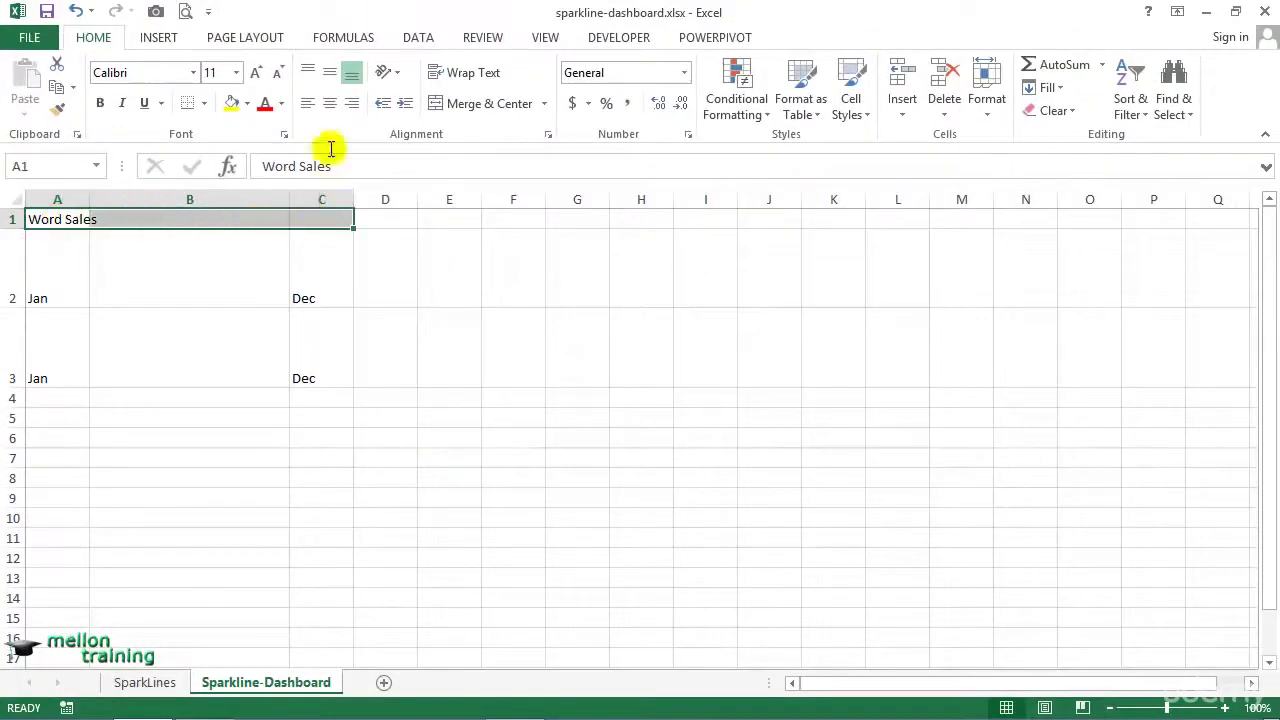
pyautogui.click(330, 103)
pyautogui.click(465, 103)
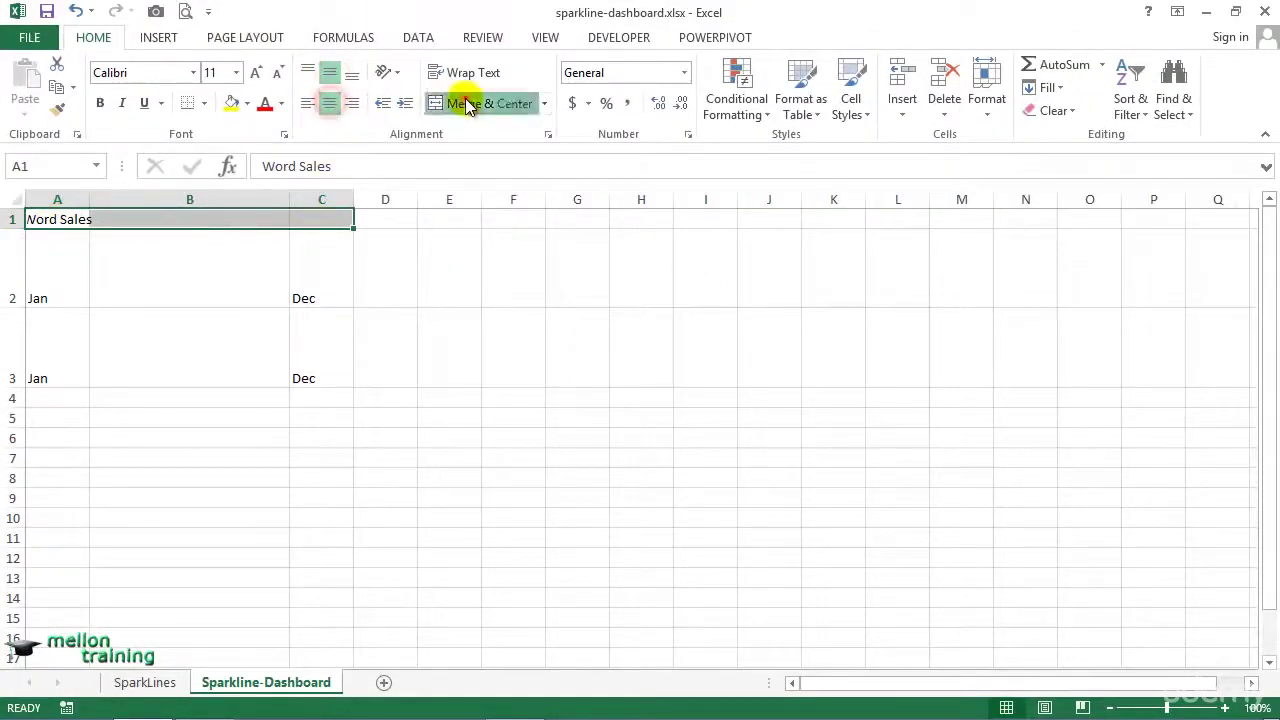
pyautogui.click(266, 100)
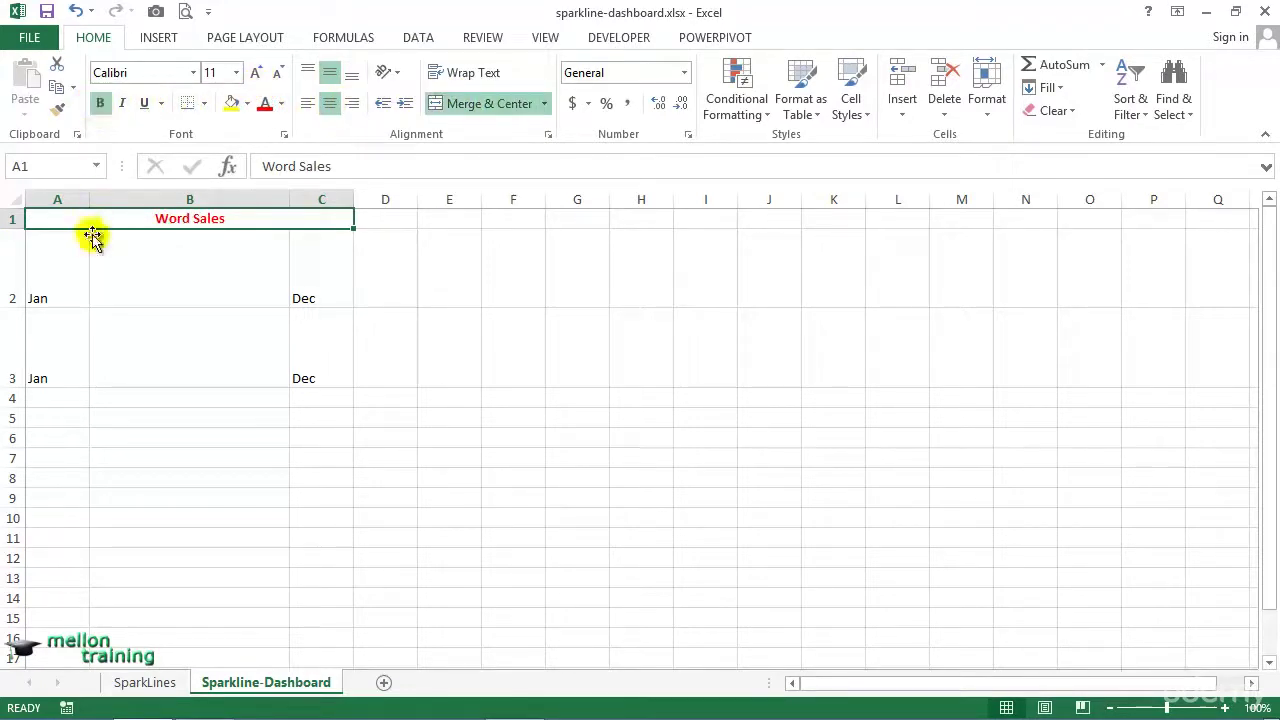
# Step: Center the month labels in A2:C3 vertically and horizontally
pyautogui.moveTo(57, 277); pyautogui.dragTo(297, 361)
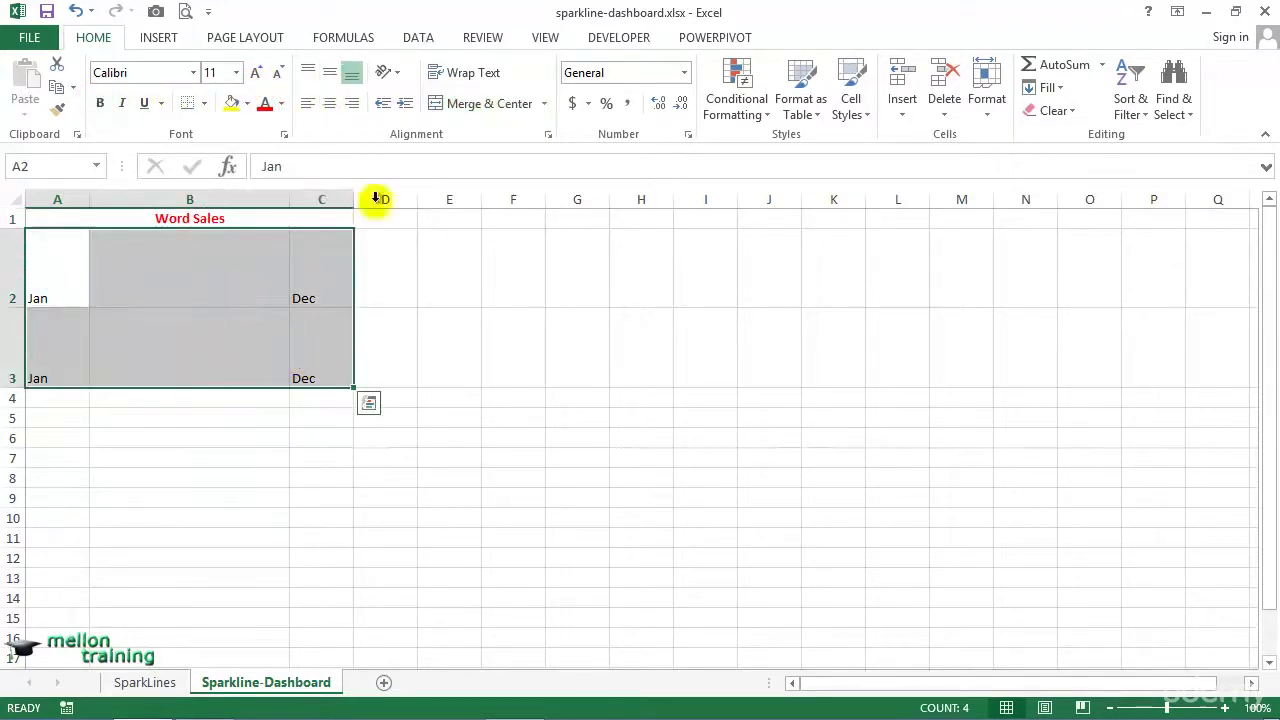
pyautogui.click(330, 74)
pyautogui.click(329, 103)
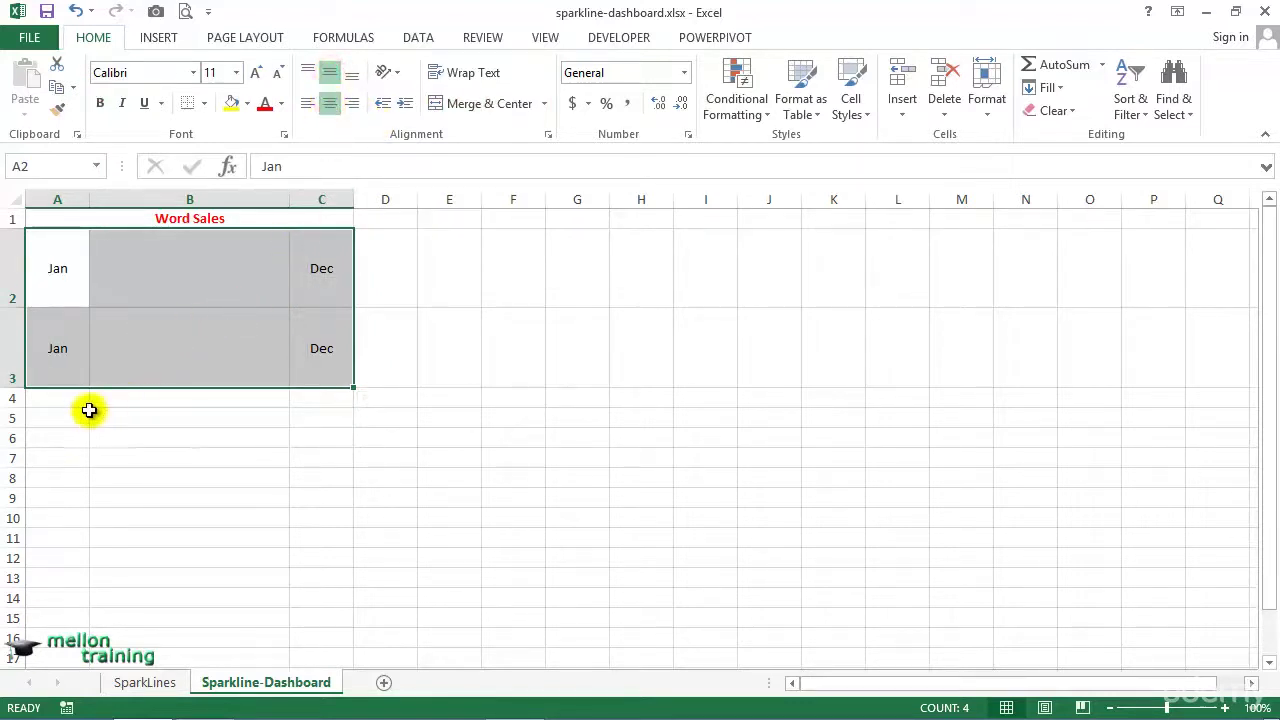
pyautogui.click(62, 396)
# Step: Give A1:C3 all cell borders plus a thick outside border
pyautogui.moveTo(57, 219); pyautogui.dragTo(270, 351)
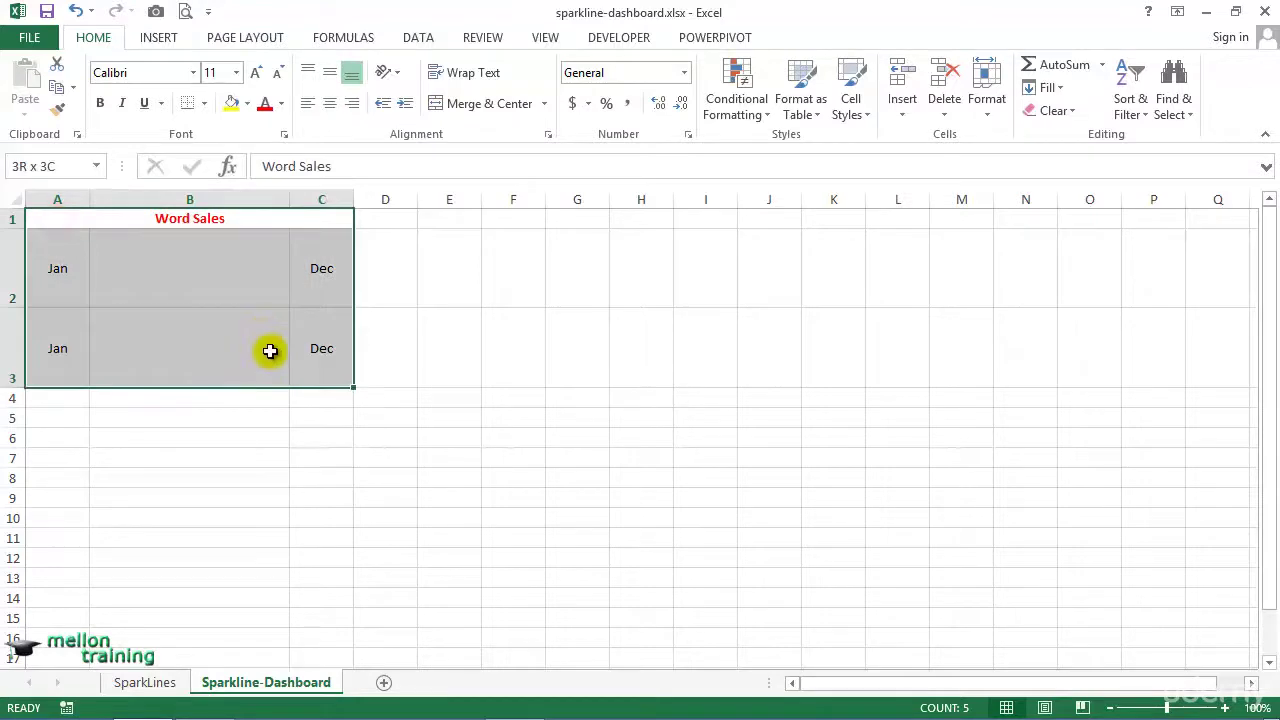
pyautogui.click(204, 104)
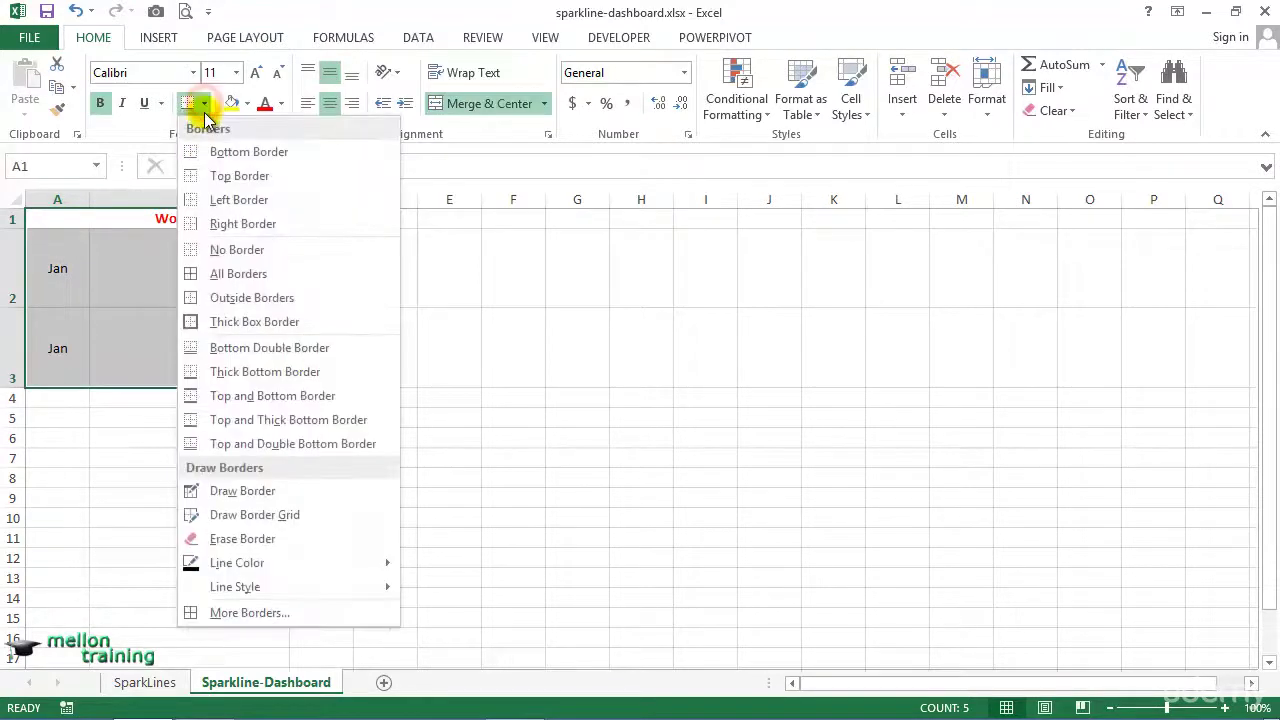
pyautogui.click(216, 273)
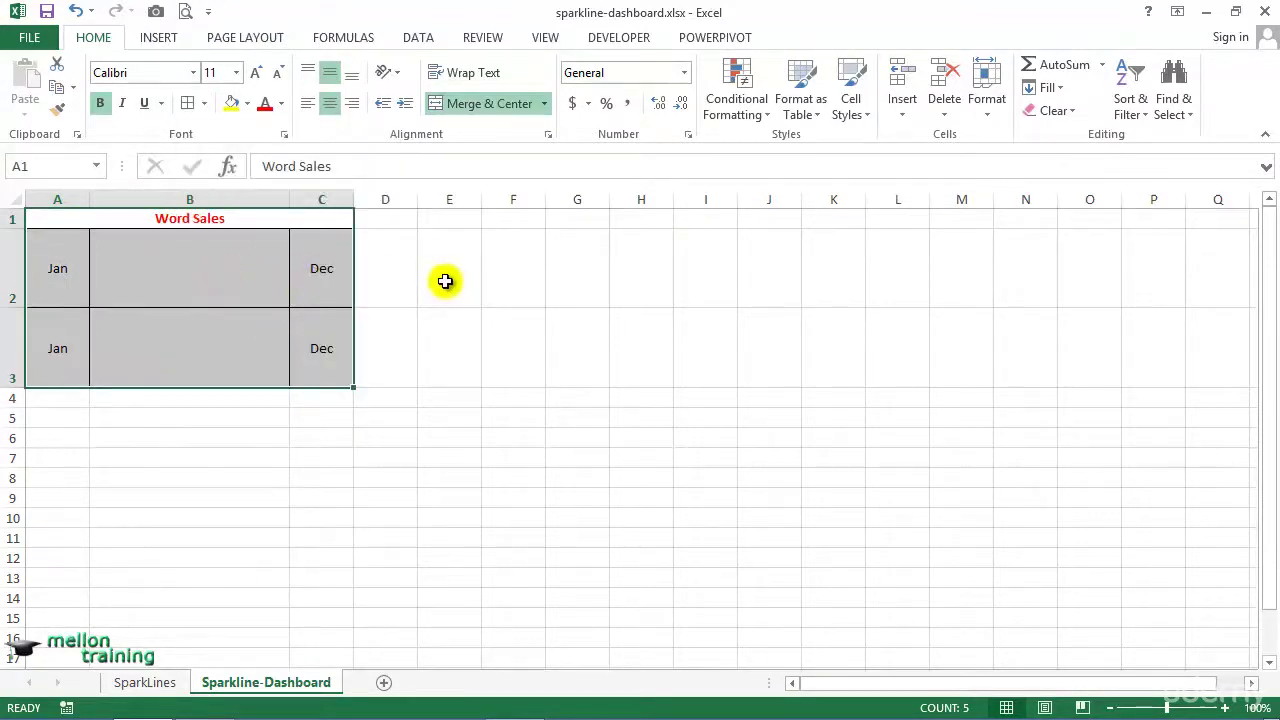
pyautogui.click(205, 104)
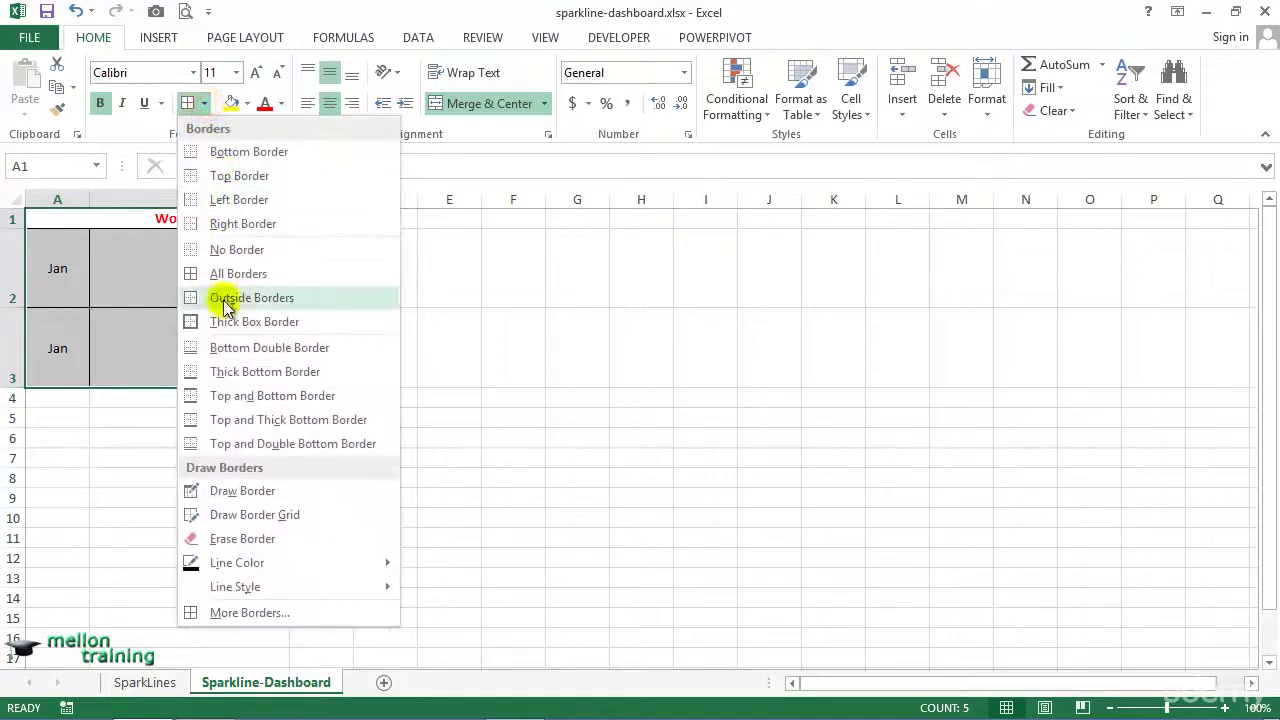
pyautogui.click(255, 321)
pyautogui.click(390, 262)
pyautogui.click(391, 217)
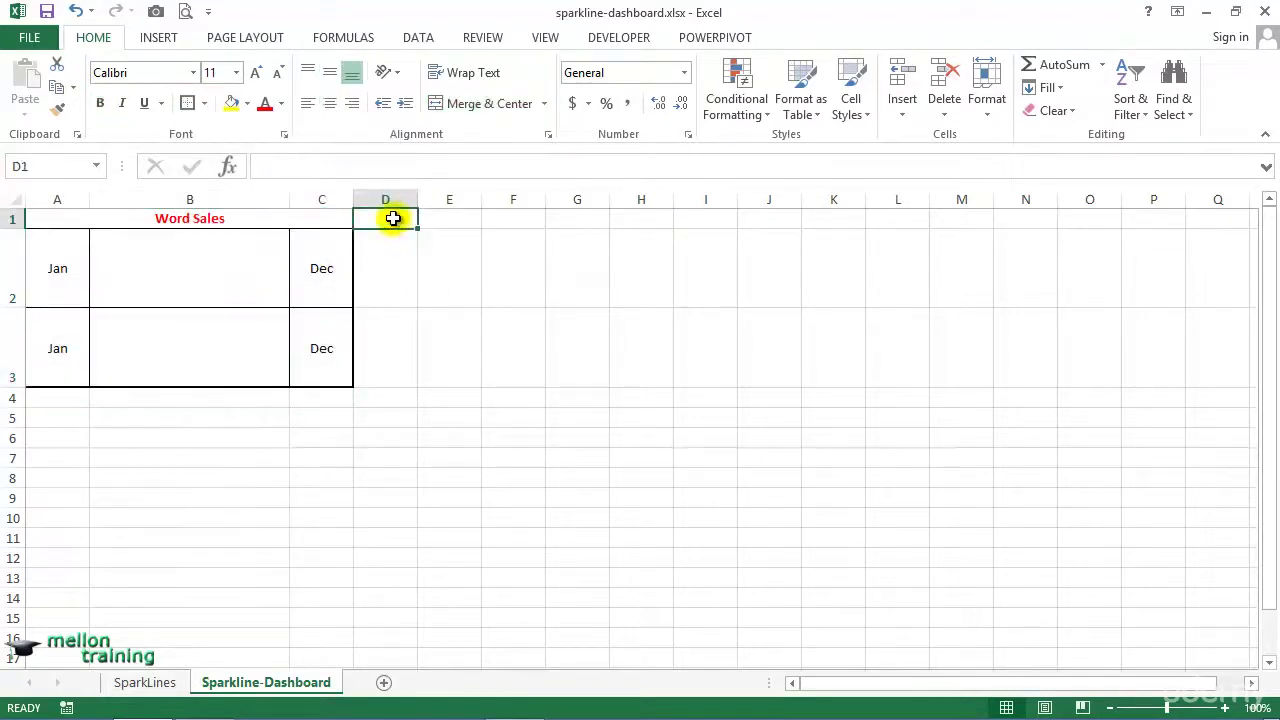
pyautogui.click(173, 268)
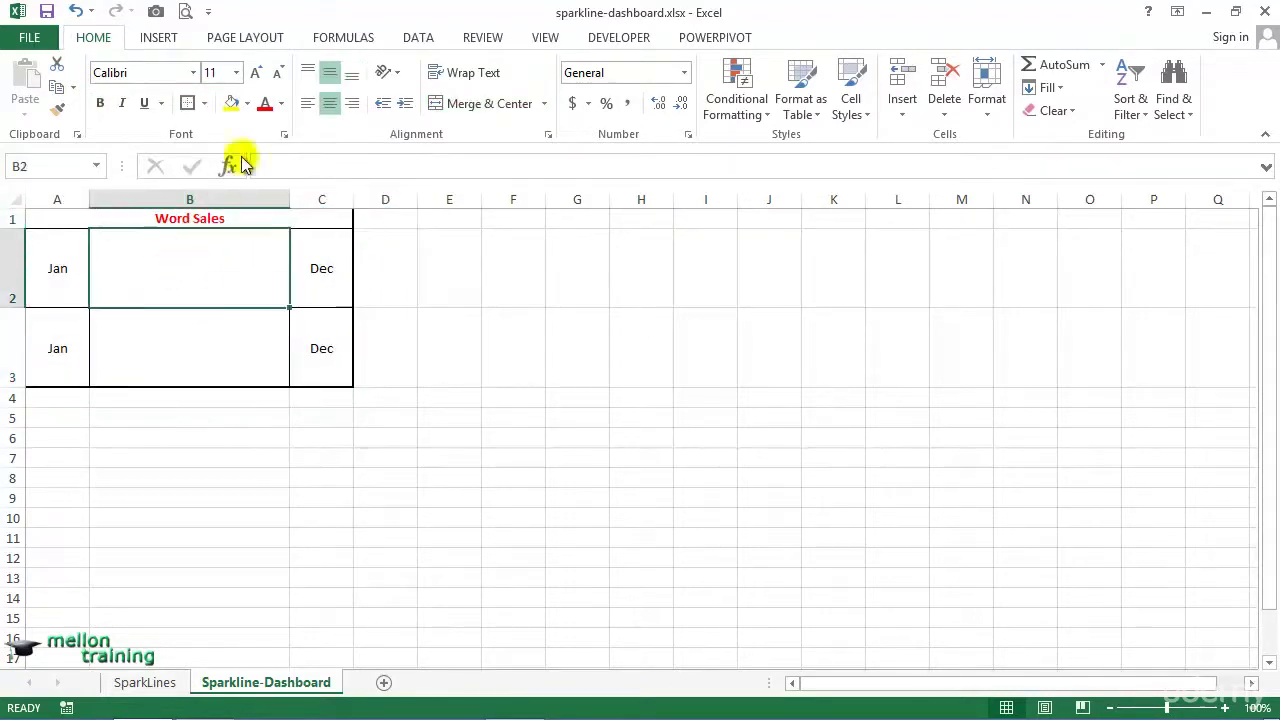
# Step: Insert a line sparkline in B2 from SparkLines!B3:M3 and turn on markers
pyautogui.click(160, 38)
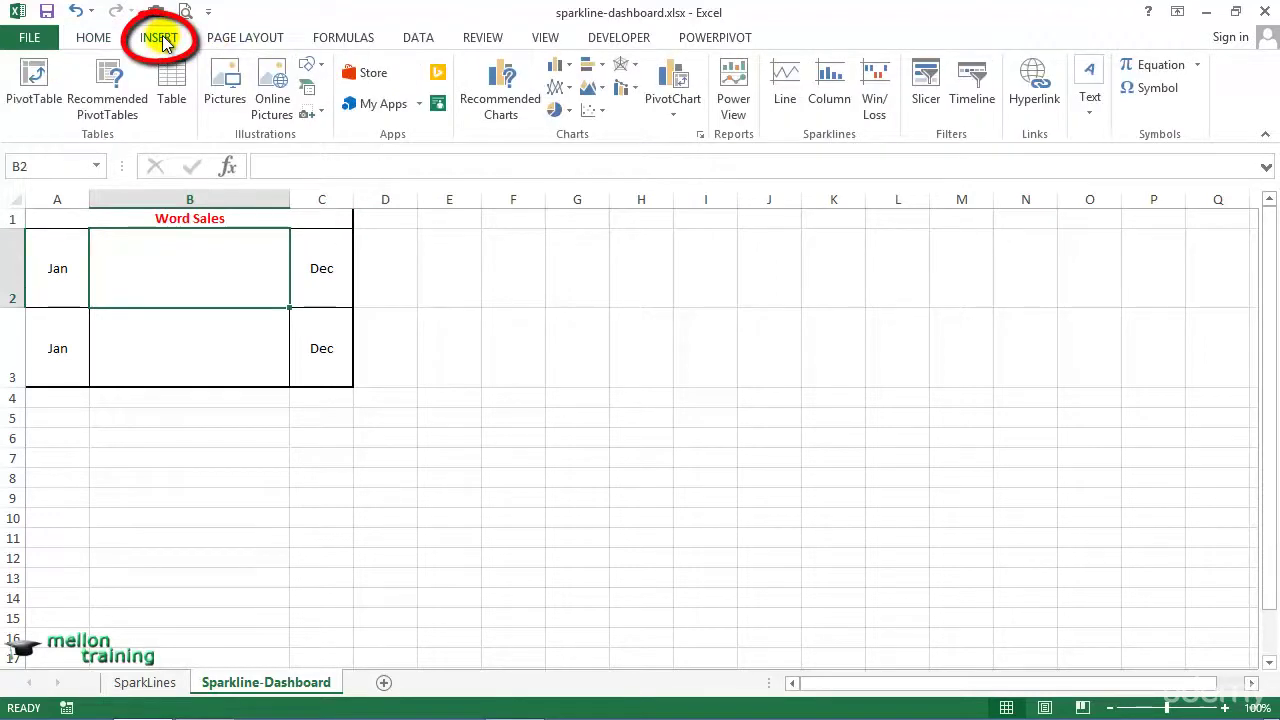
pyautogui.click(787, 89)
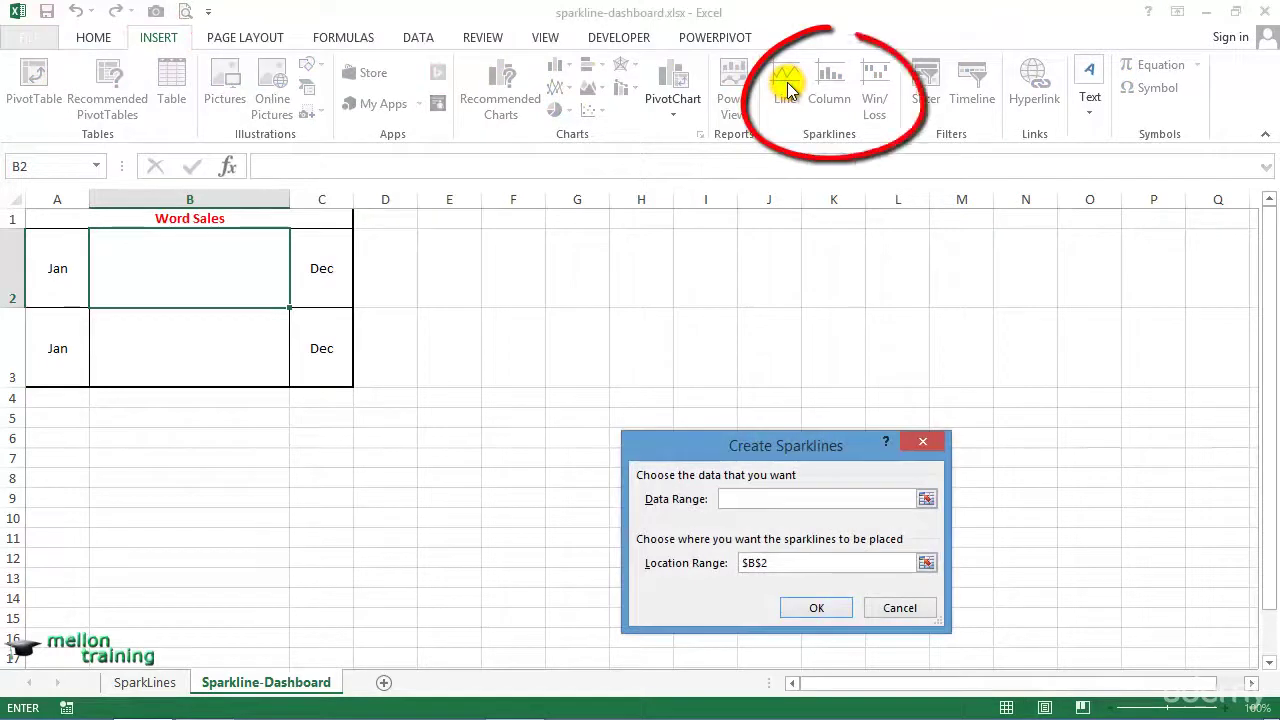
pyautogui.click(926, 498)
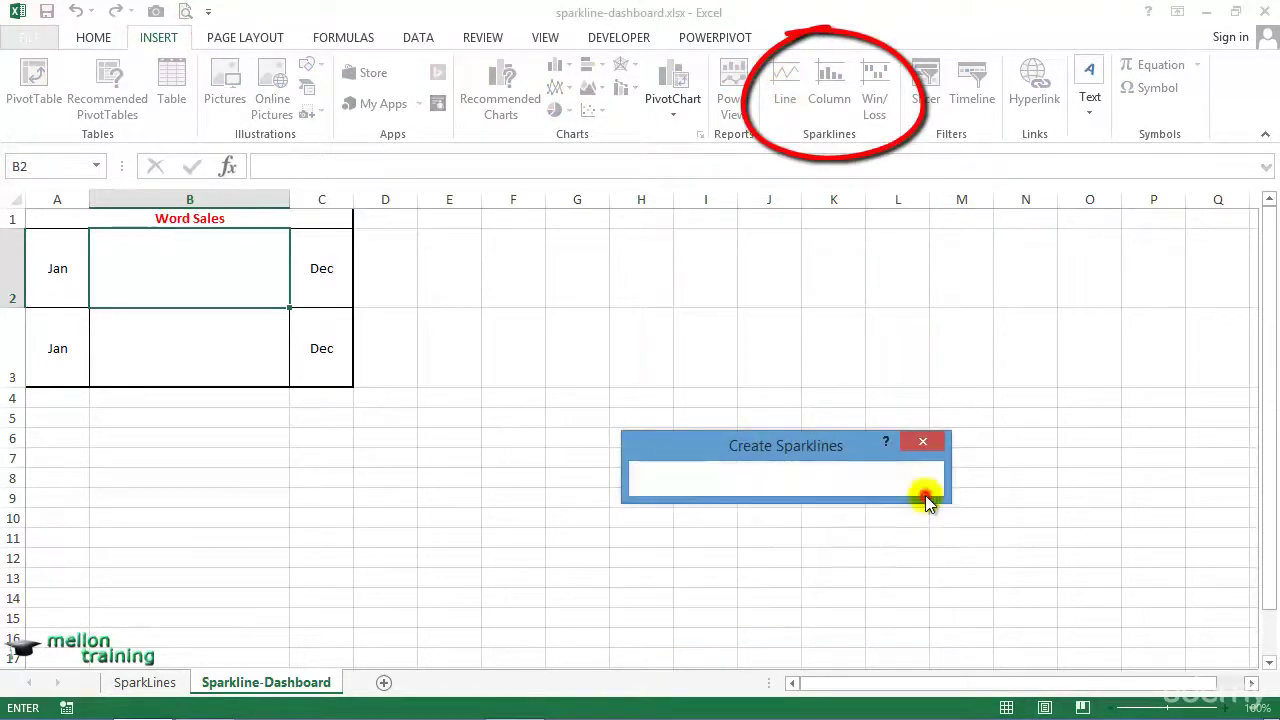
pyautogui.click(143, 684)
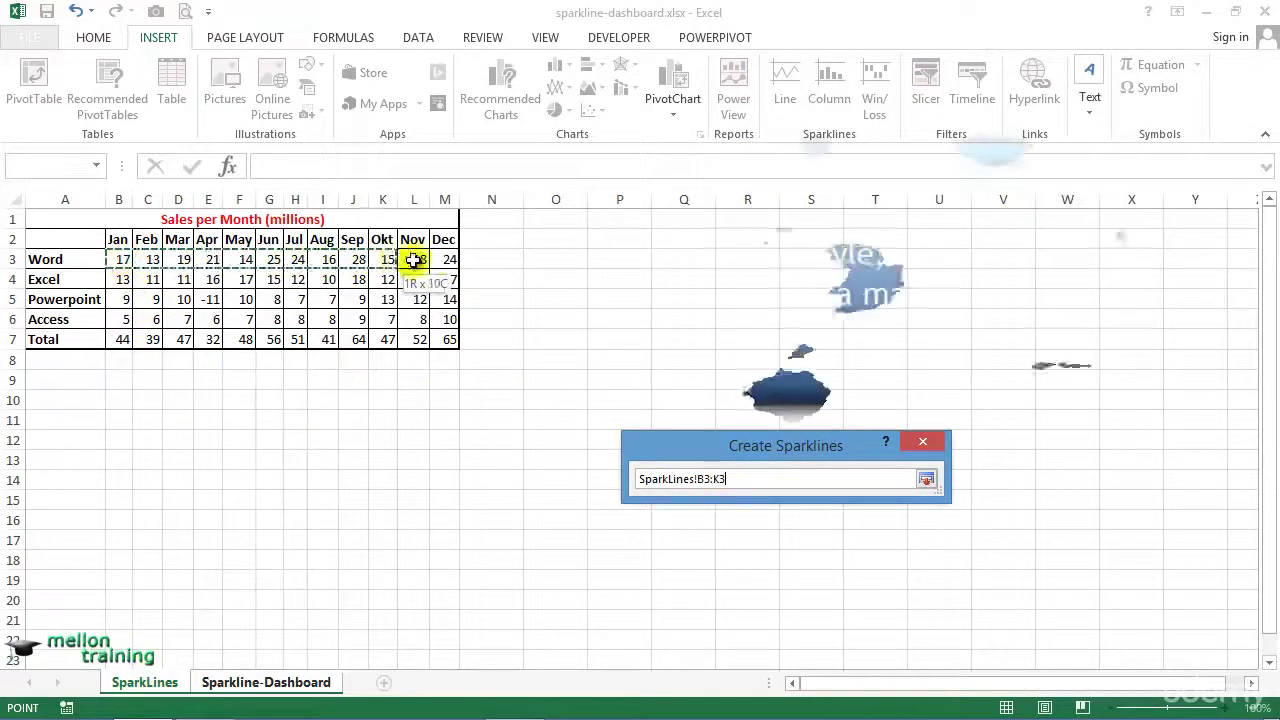
pyautogui.moveTo(123, 259); pyautogui.dragTo(447, 259)
pyautogui.click(926, 479)
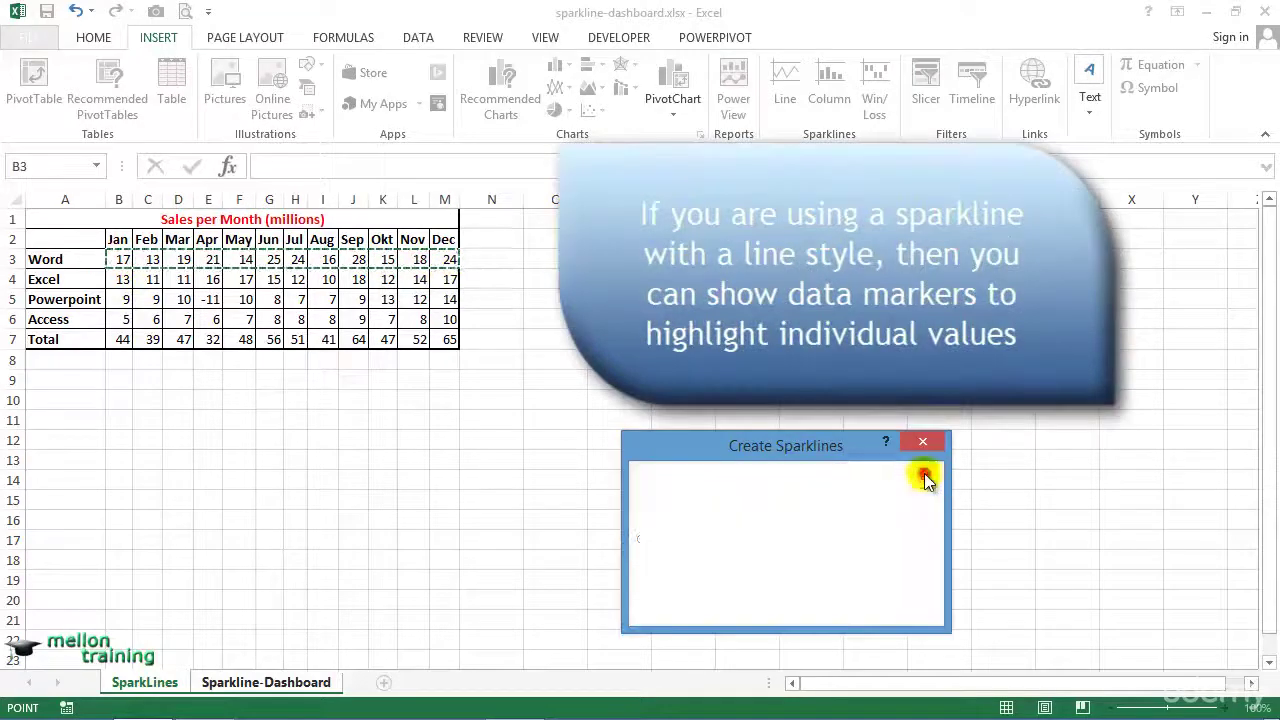
pyautogui.click(816, 608)
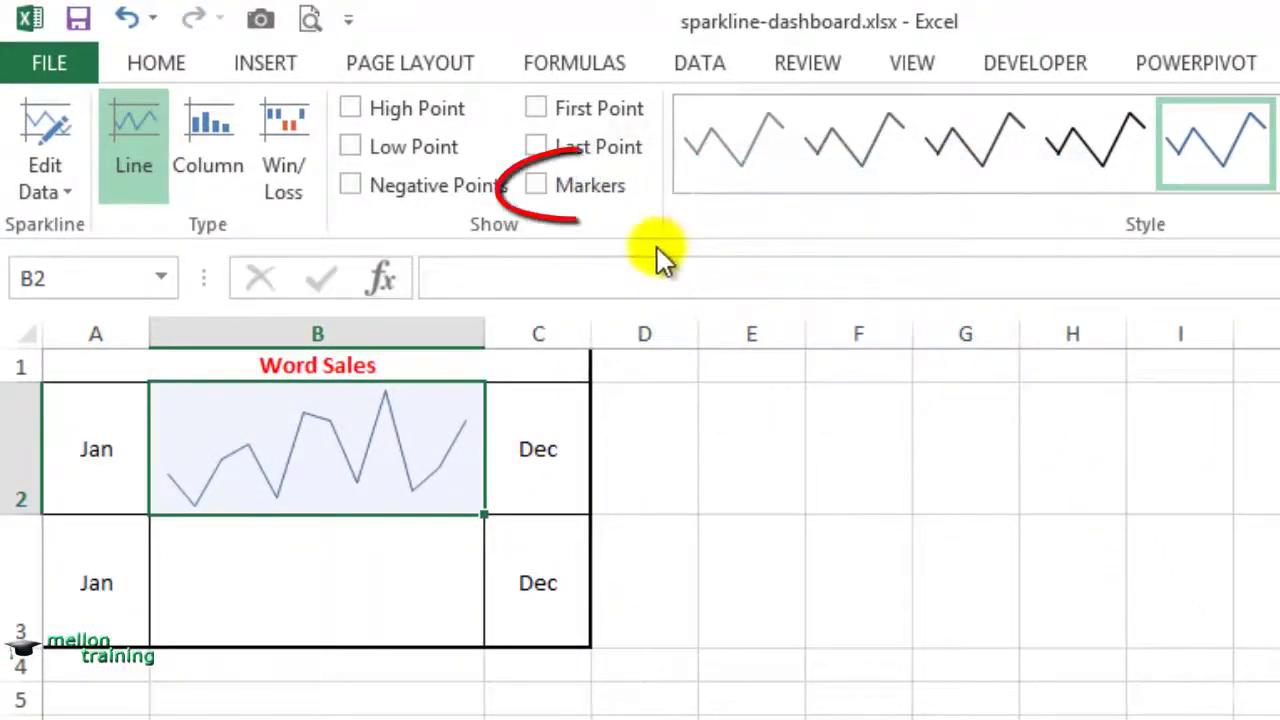
pyautogui.click(546, 190)
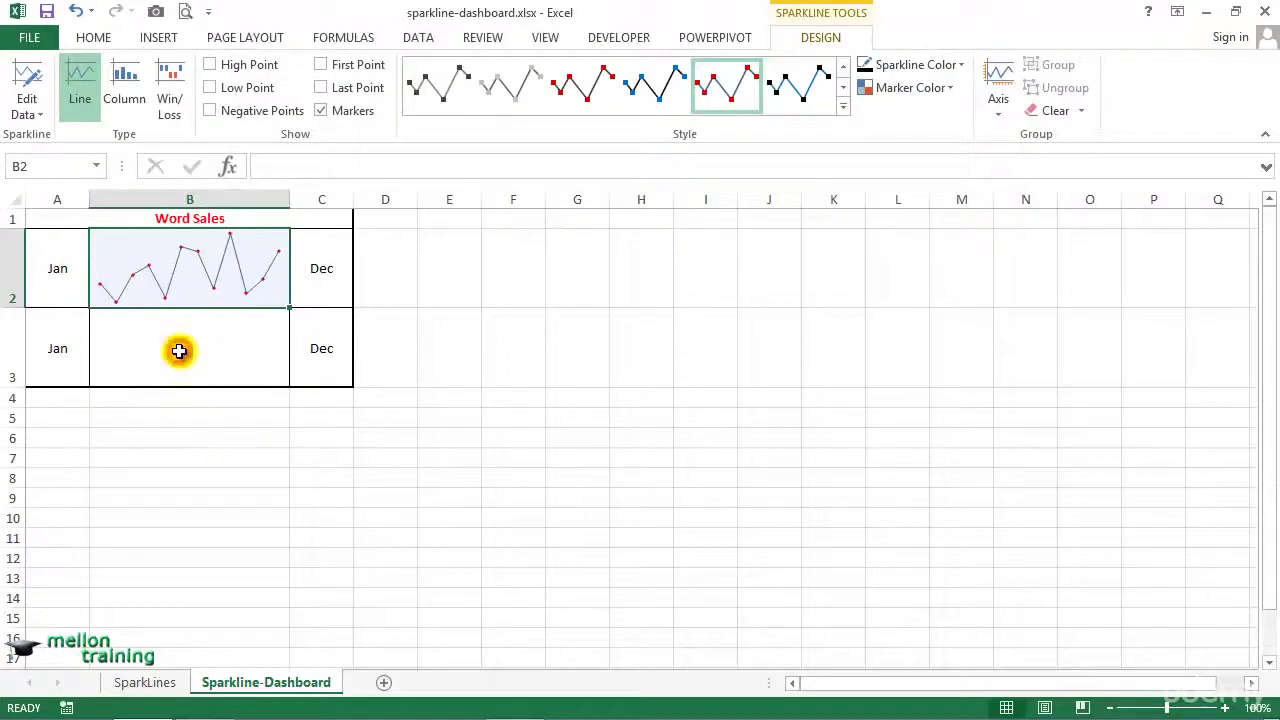
# Step: Insert a column sparkline in B3 from the same SparkLines!B3:M3 range
pyautogui.click(192, 343)
pyautogui.click(158, 37)
pyautogui.click(826, 88)
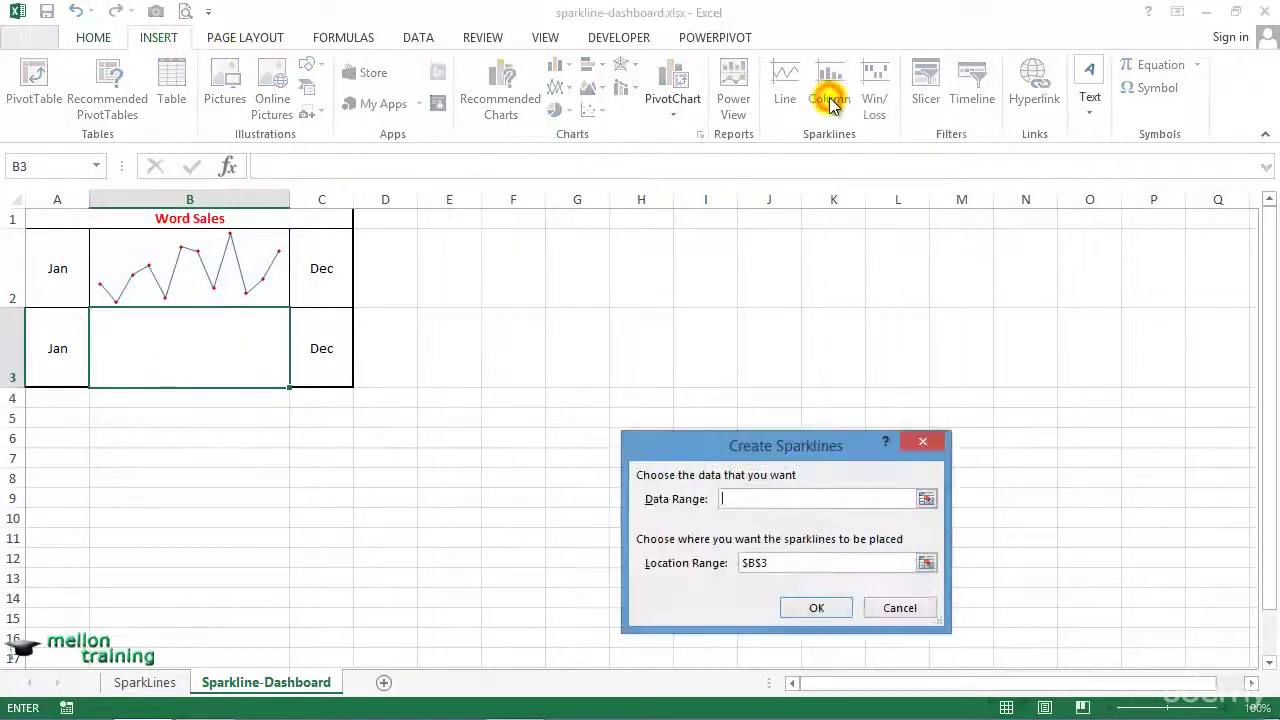
pyautogui.click(928, 498)
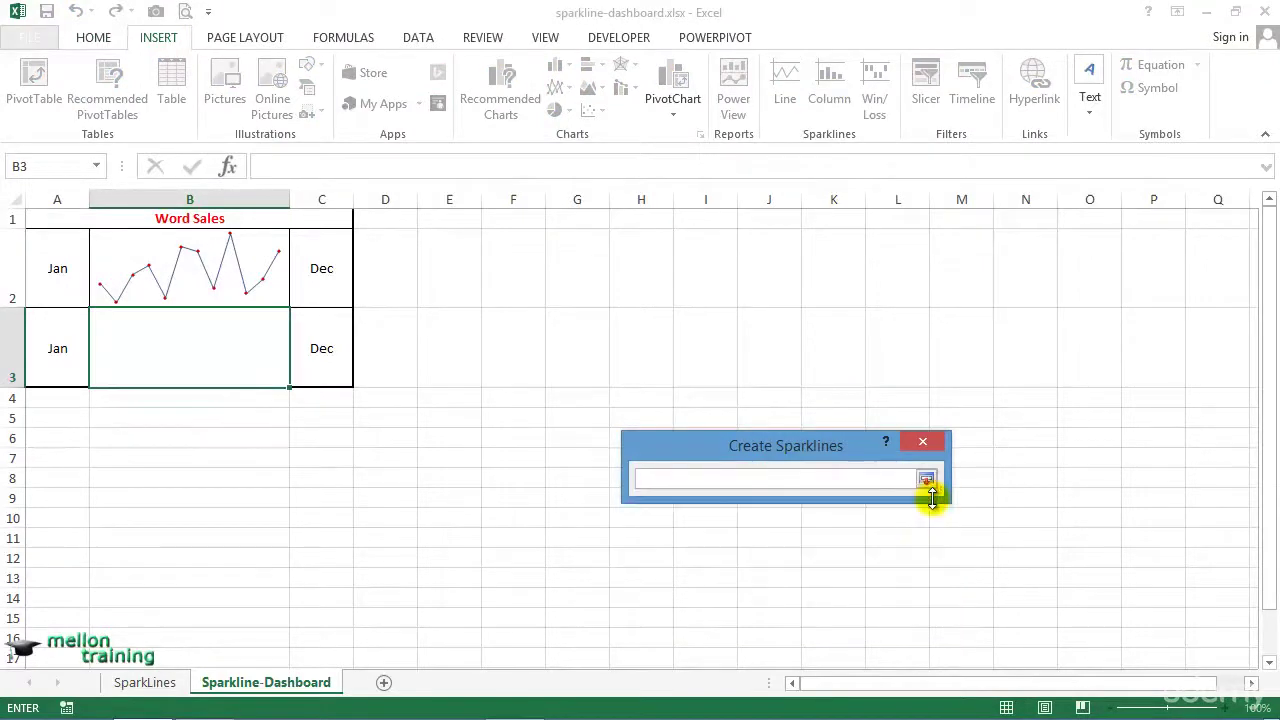
pyautogui.click(144, 682)
pyautogui.moveTo(118, 259); pyautogui.dragTo(443, 260)
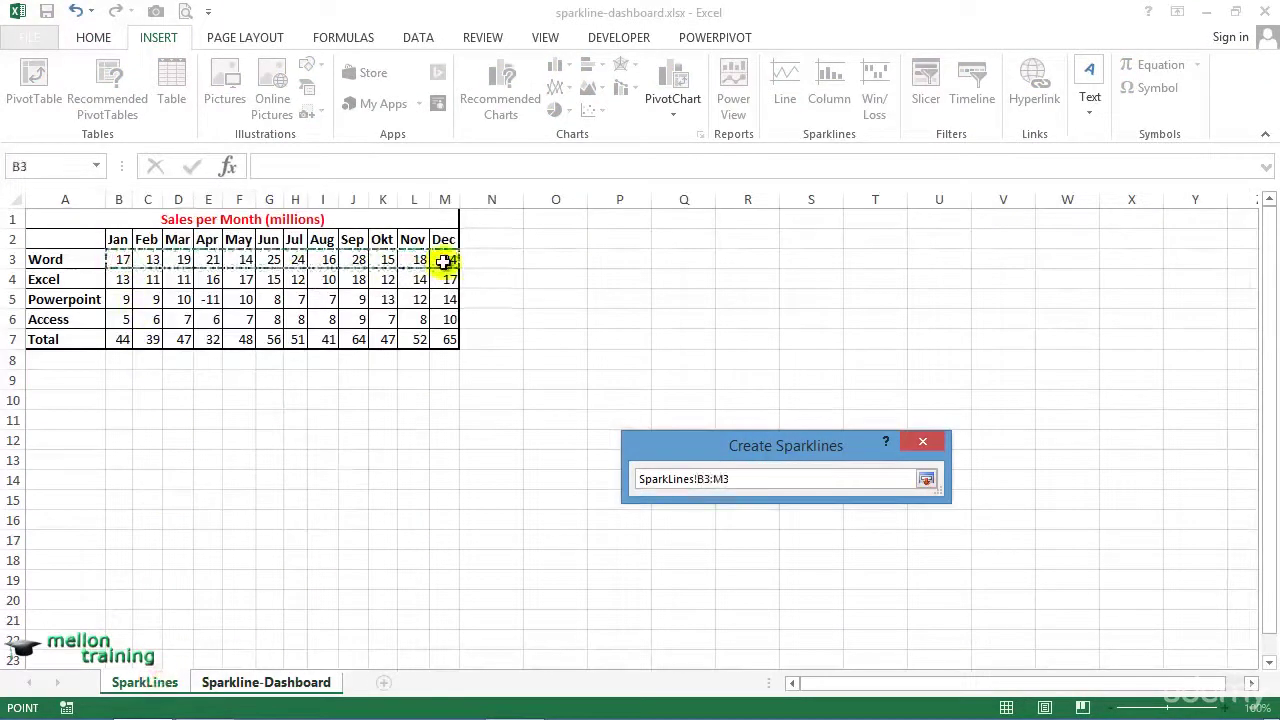
pyautogui.click(926, 479)
pyautogui.click(815, 606)
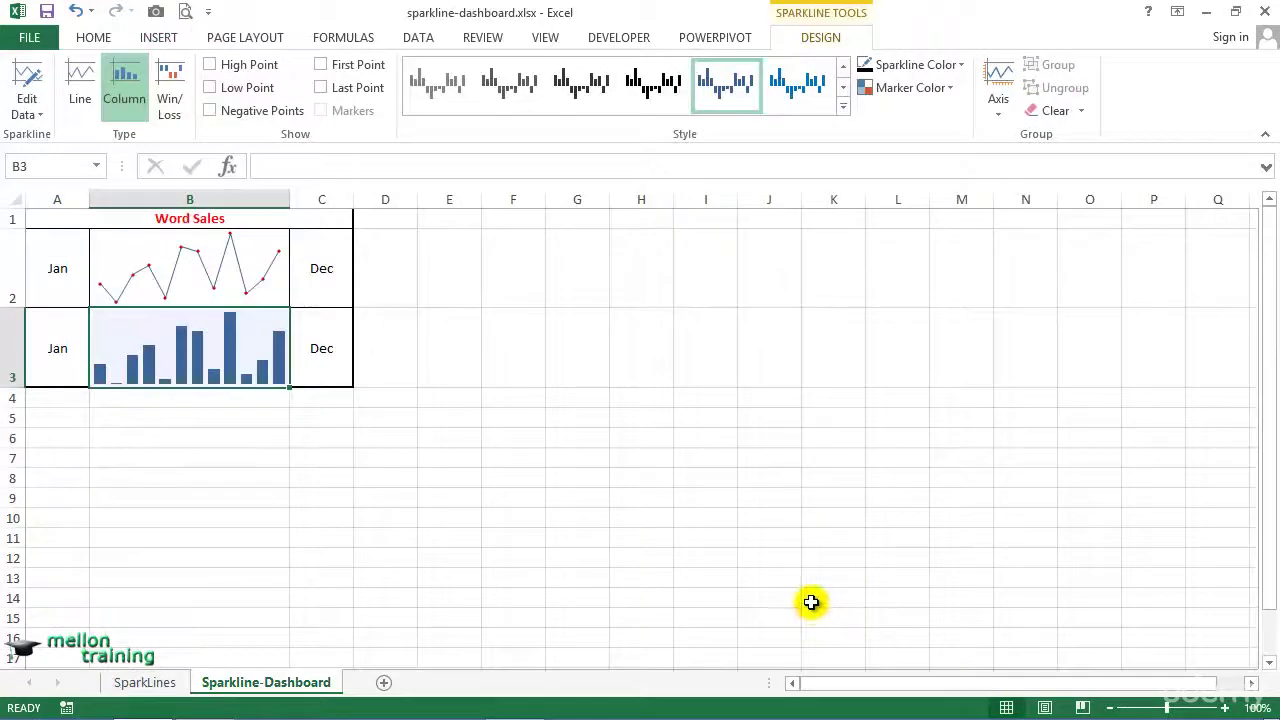
# Step: Copy the A1:C3 Word Sales block and paste it at E1, A5 and E5
pyautogui.click(407, 255)
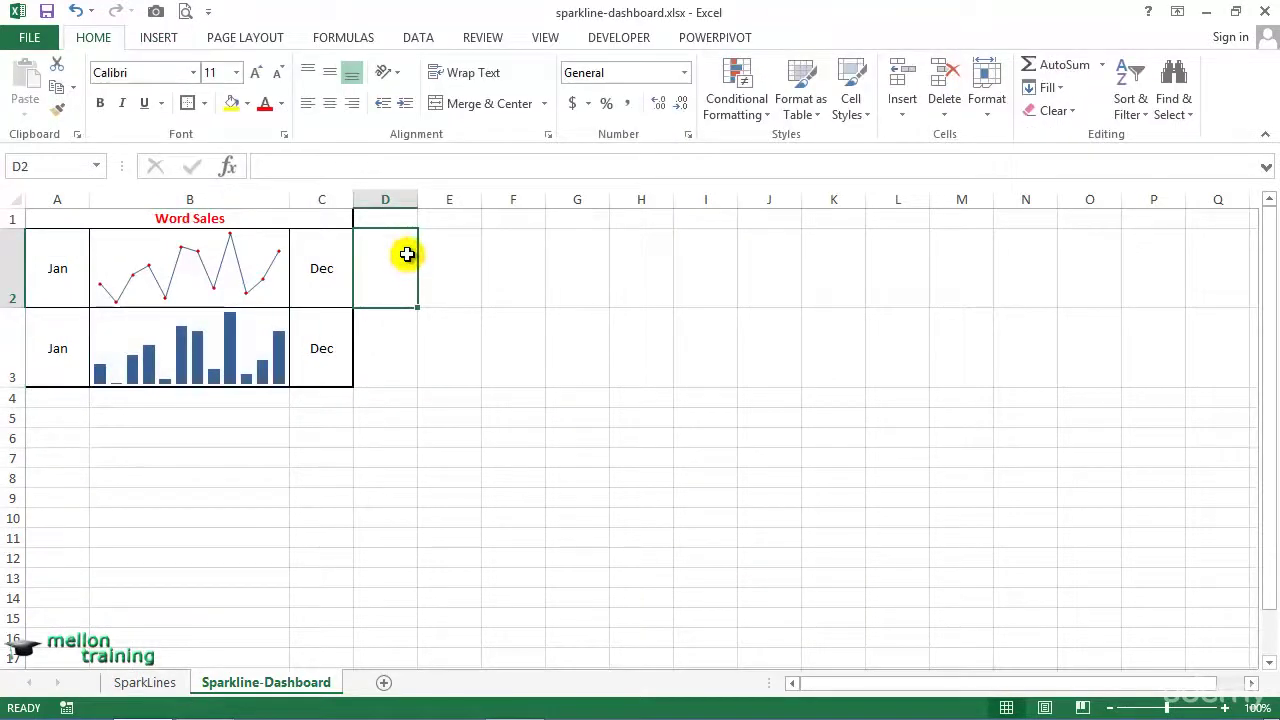
pyautogui.moveTo(48, 218)
pyautogui.mouseDown()
pyautogui.moveTo(262, 324)
pyautogui.moveTo(286, 357)
pyautogui.mouseUp()
pyautogui.click(57, 88)
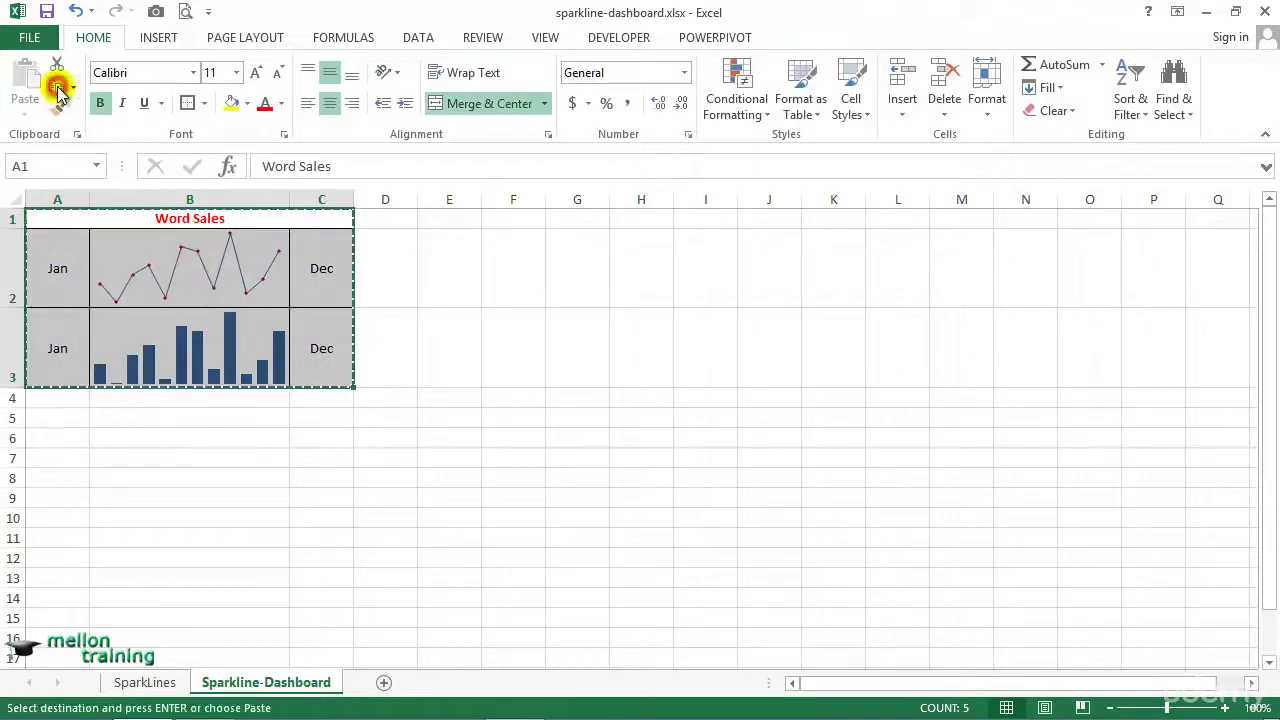
pyautogui.click(446, 220)
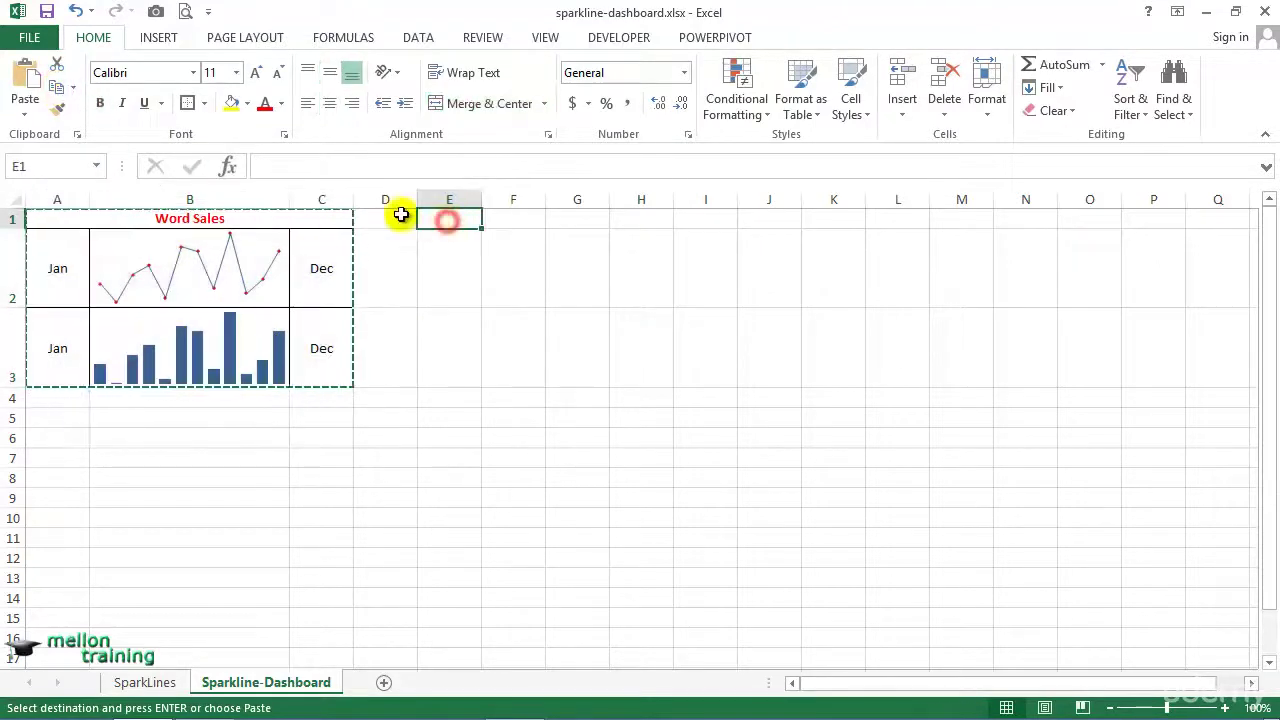
pyautogui.click(27, 76)
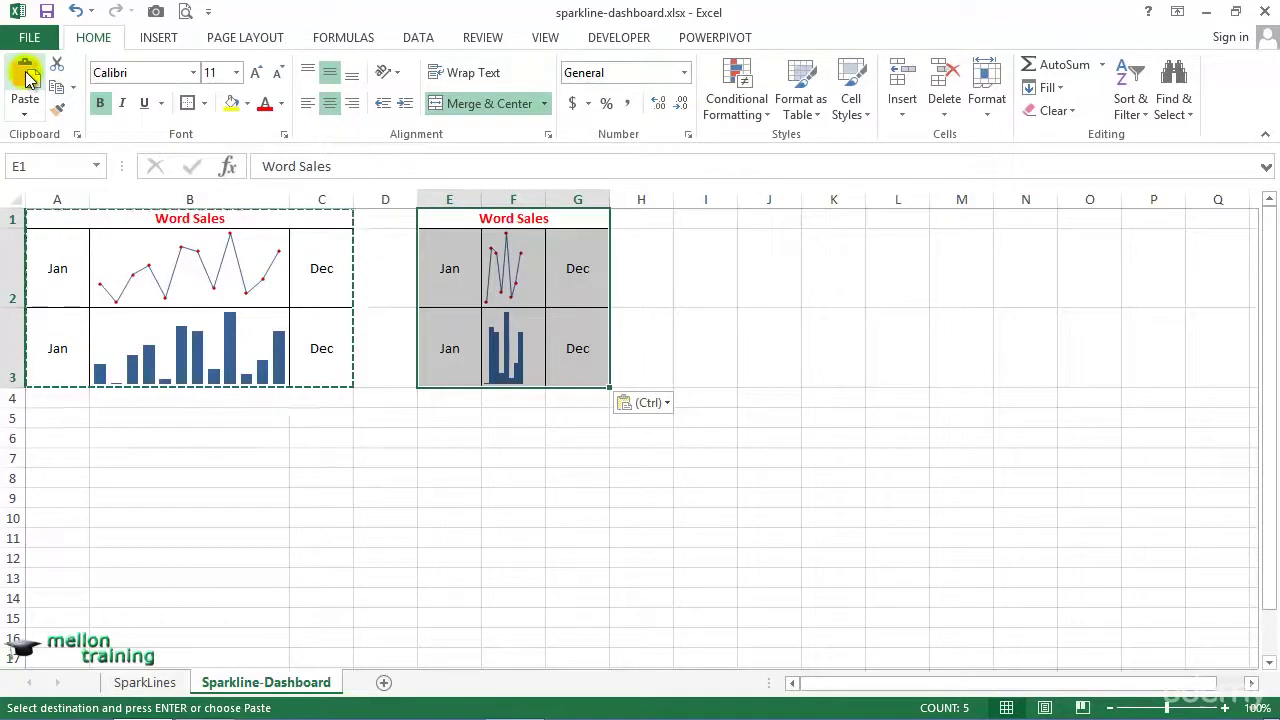
pyautogui.click(51, 419)
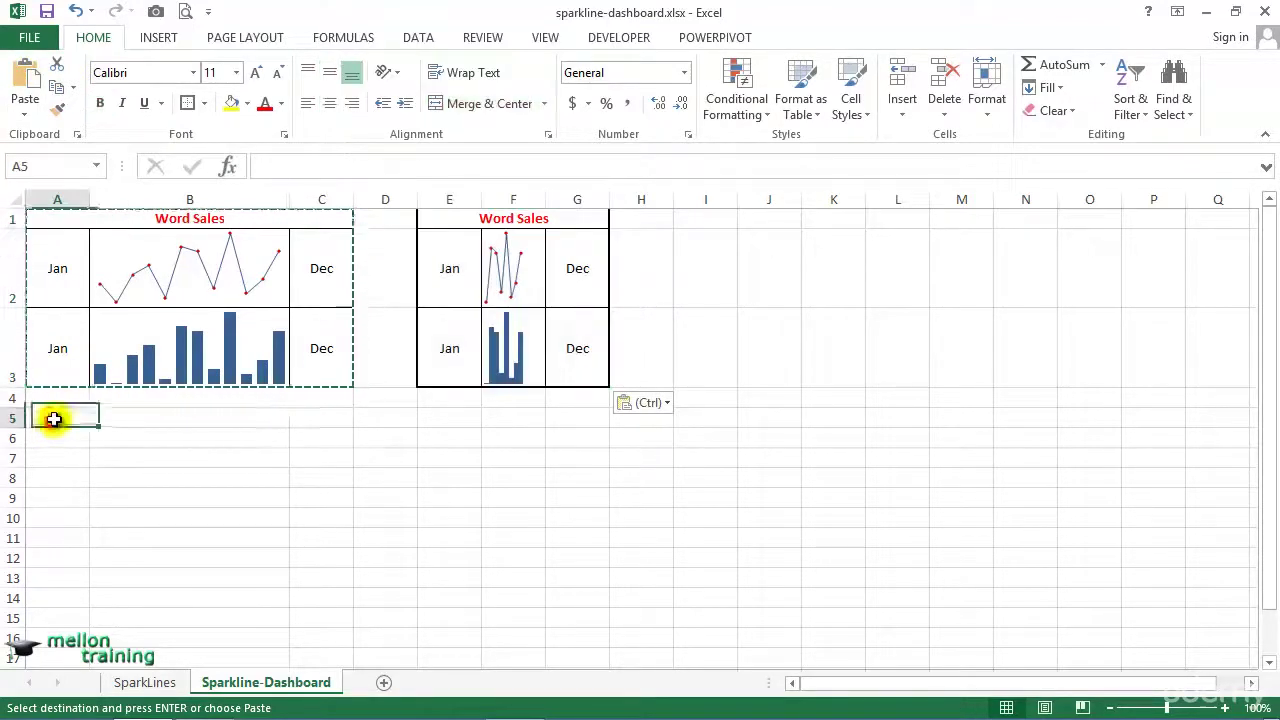
pyautogui.click(20, 78)
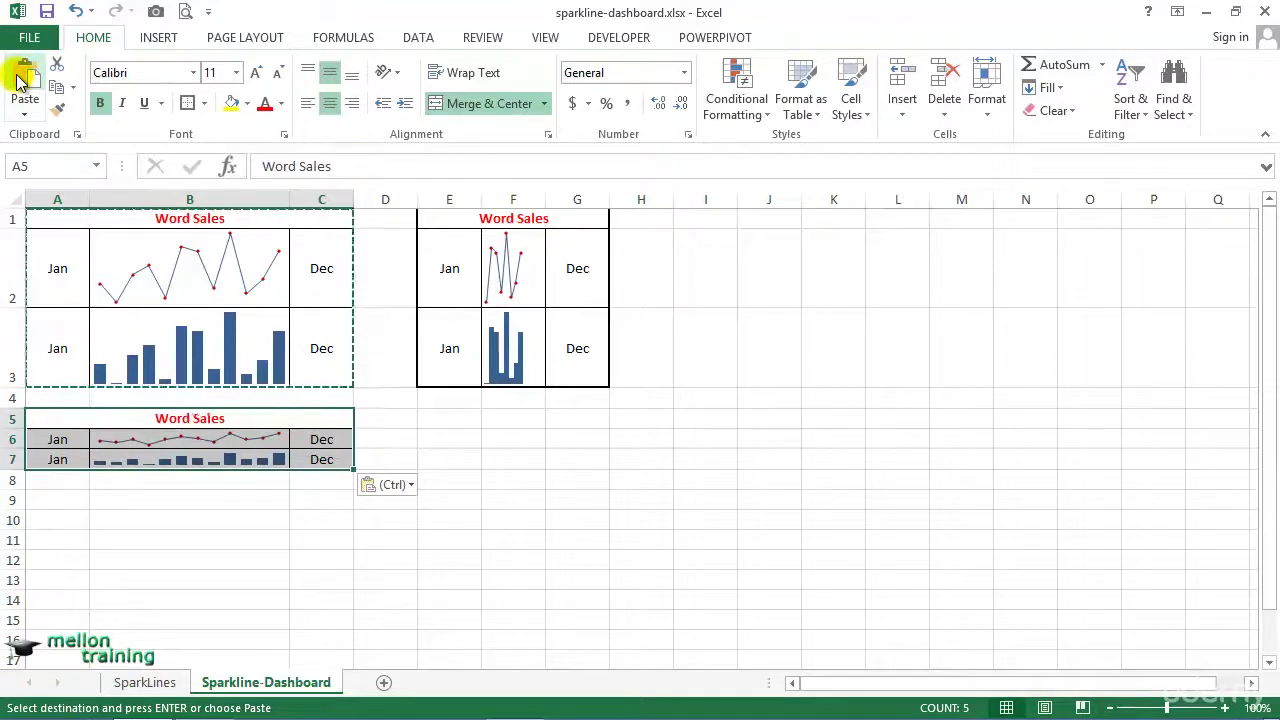
pyautogui.click(457, 421)
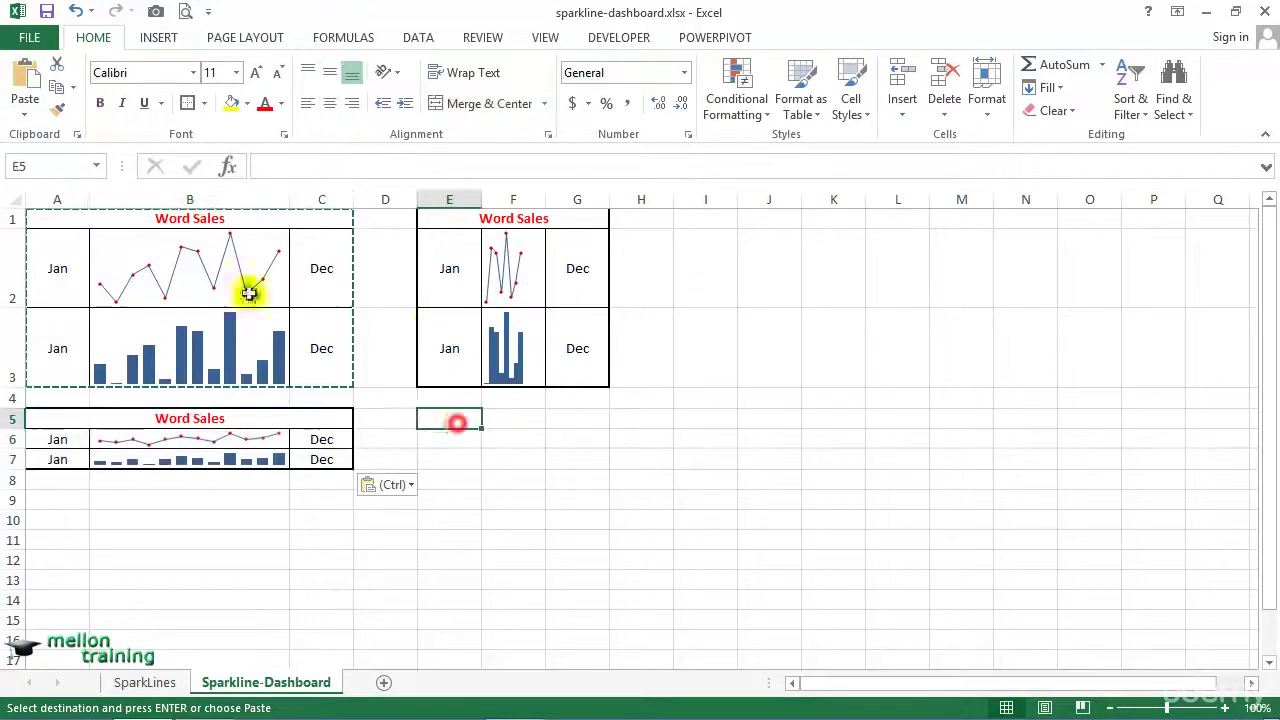
pyautogui.click(31, 80)
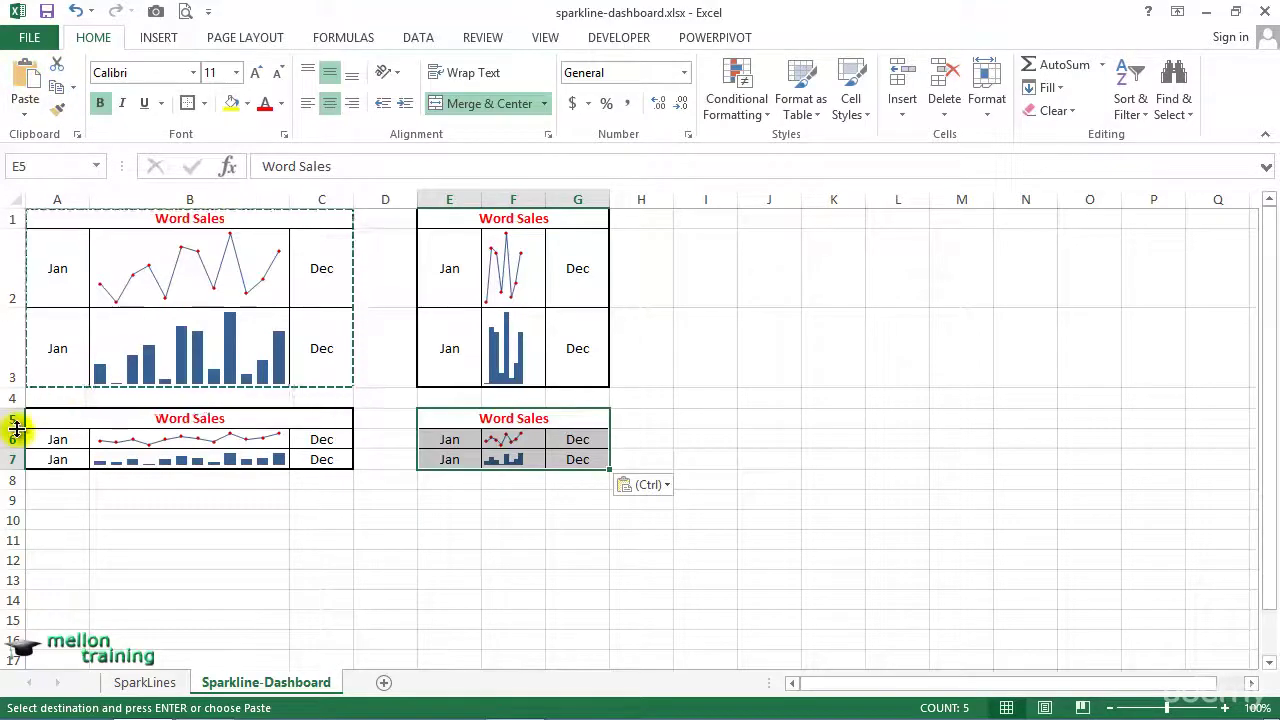
# Step: Enlarge rows 6 and 7 and widen column F so the pasted sparklines grow
pyautogui.moveTo(5, 449); pyautogui.dragTo(14, 588)
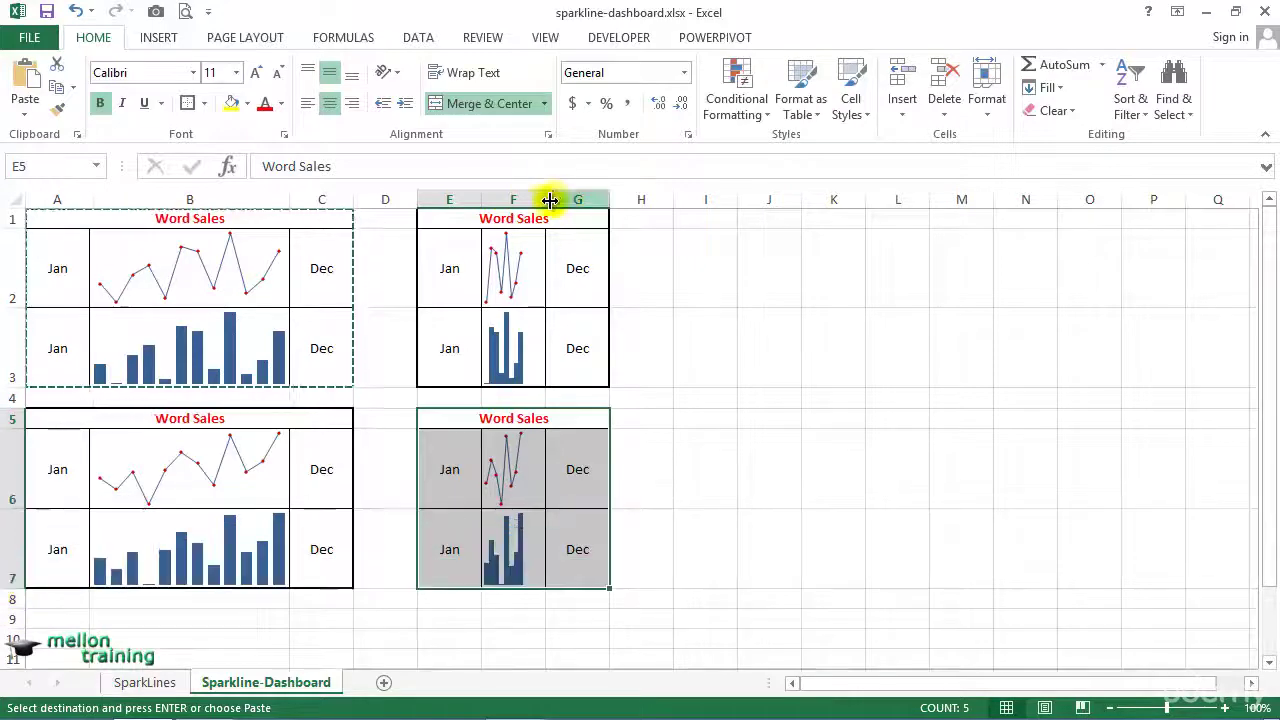
pyautogui.moveTo(545, 199); pyautogui.dragTo(681, 203)
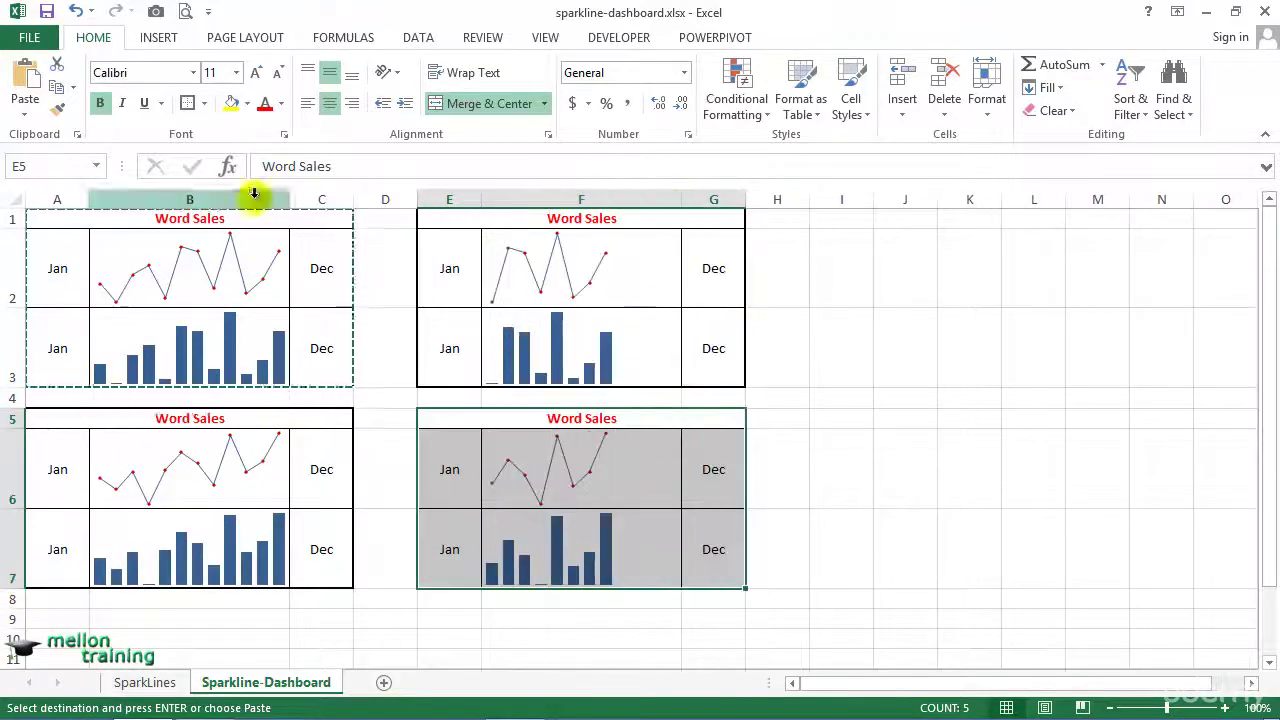
pyautogui.moveTo(290, 199); pyautogui.dragTo(290, 199)
pyautogui.click(828, 410)
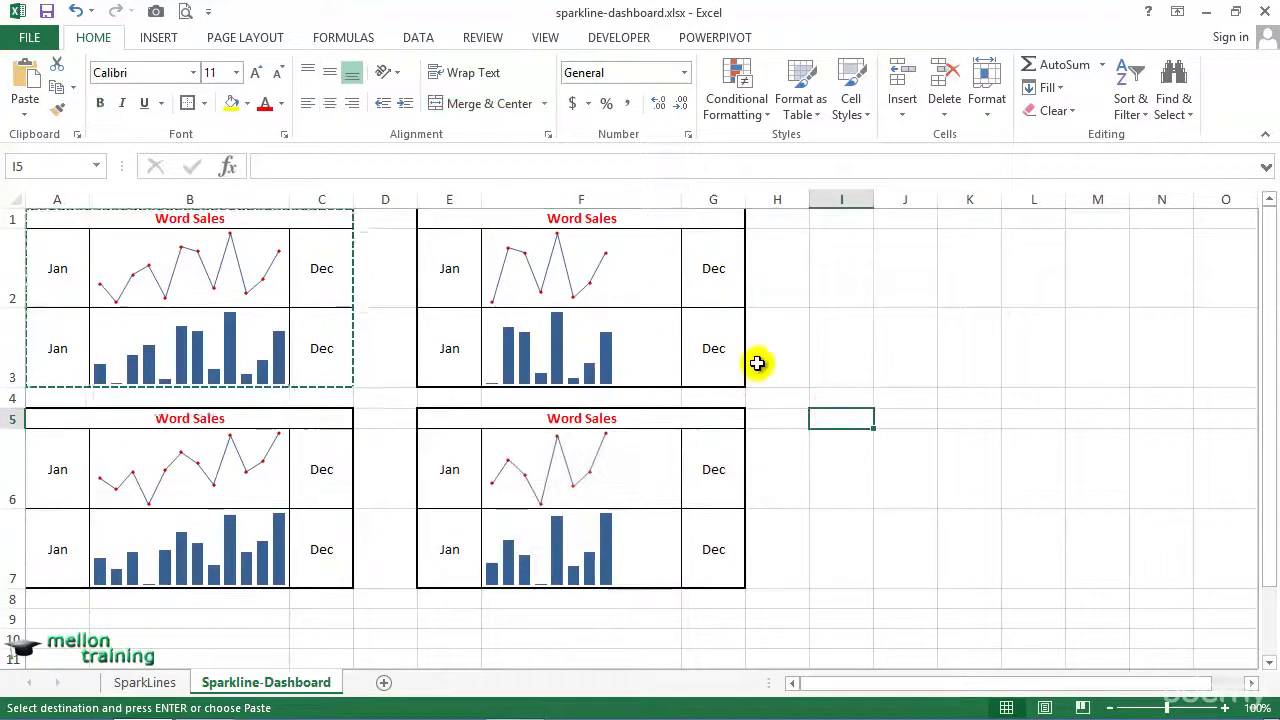
# Step: Change the copied titles to Excel Sales, Powerpoint Sales and Access Sales
pyautogui.doubleClick(585, 233)
pyautogui.press('BackSpace')
pyautogui.press('BackSpace')
pyautogui.write('E')
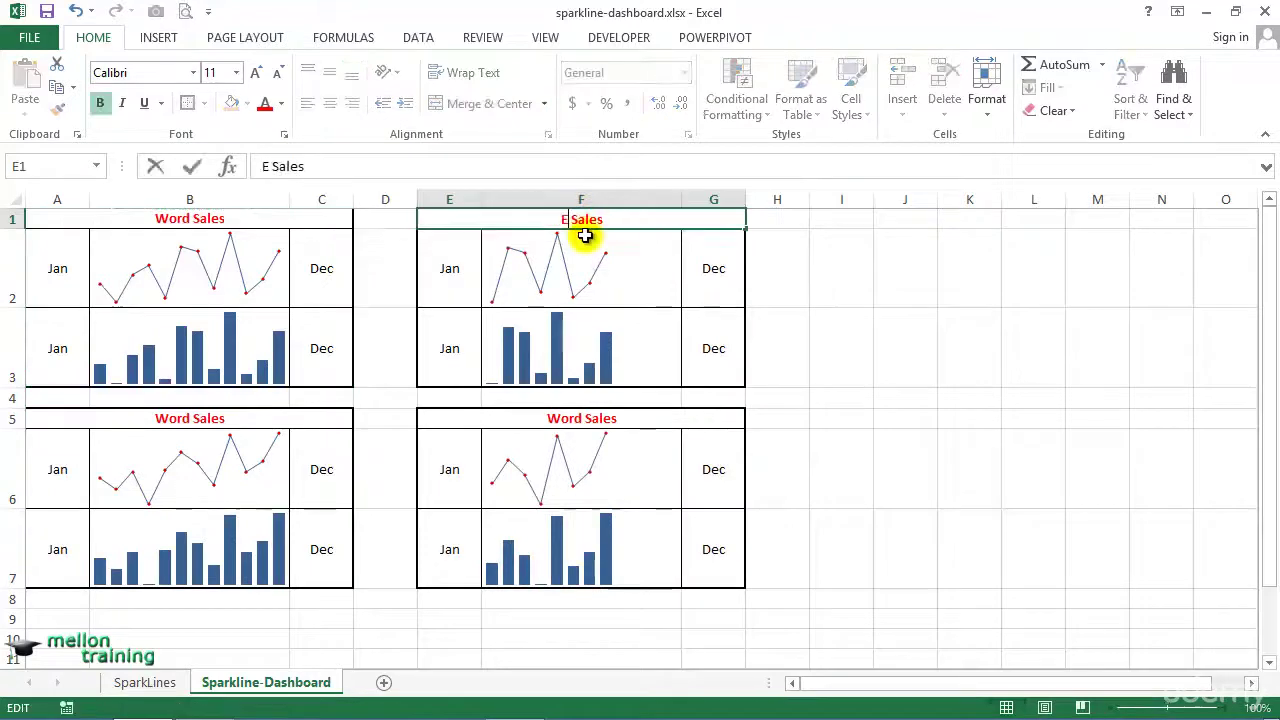
pyautogui.write('xcel')
pyautogui.press('Return')
pyautogui.doubleClick(187, 419)
pyautogui.press('BackSpace')
pyautogui.press('BackSpace')
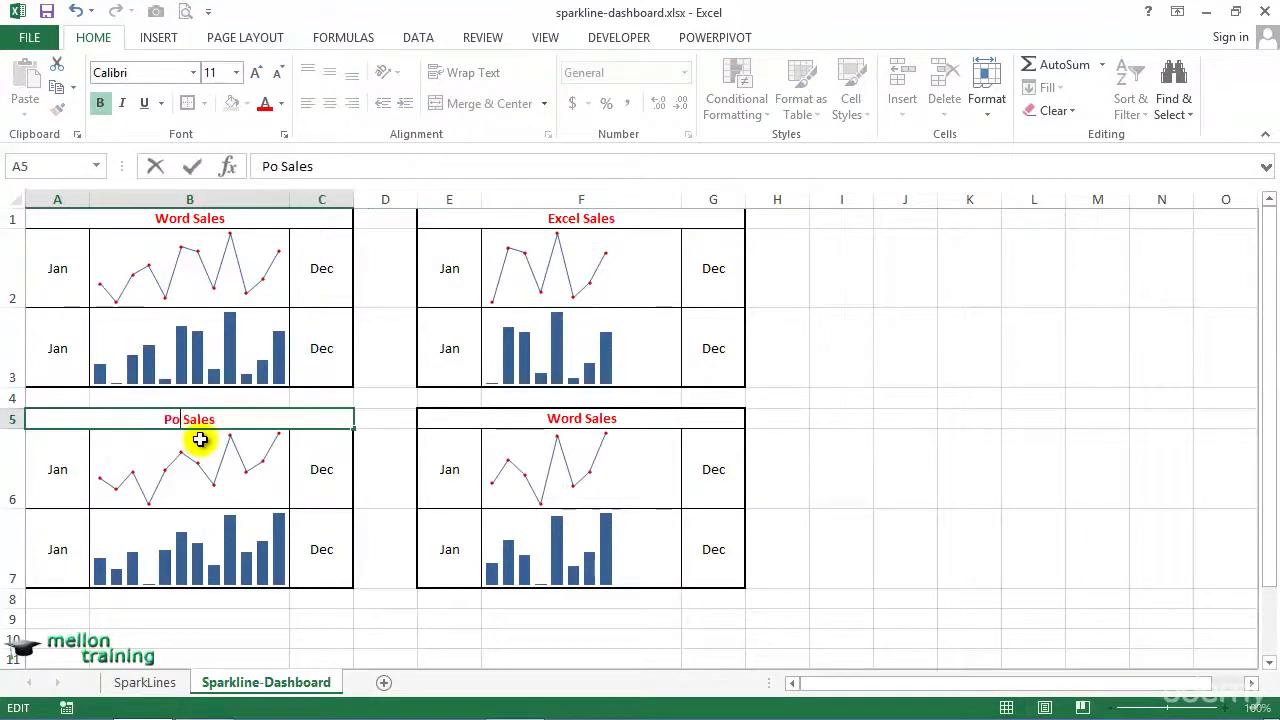
pyautogui.write('nt')
pyautogui.press('Return')
pyautogui.doubleClick(582, 419)
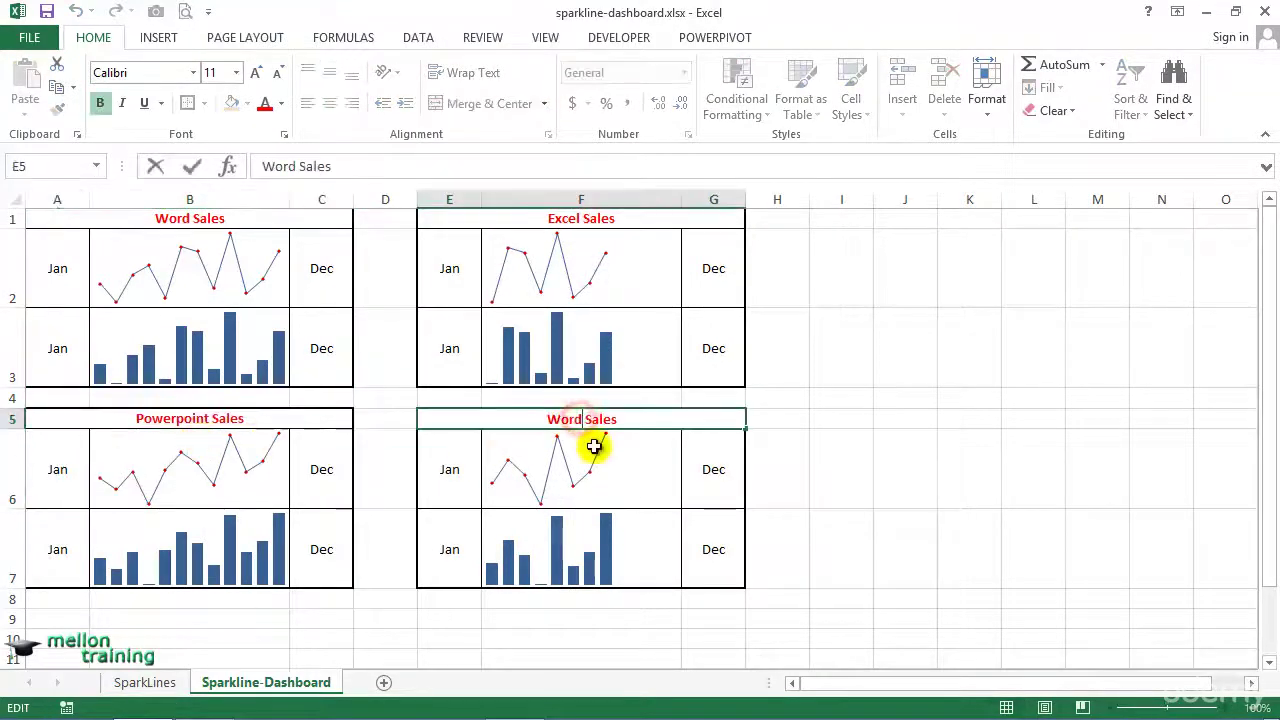
pyautogui.write('Accees')
pyautogui.press('Return')
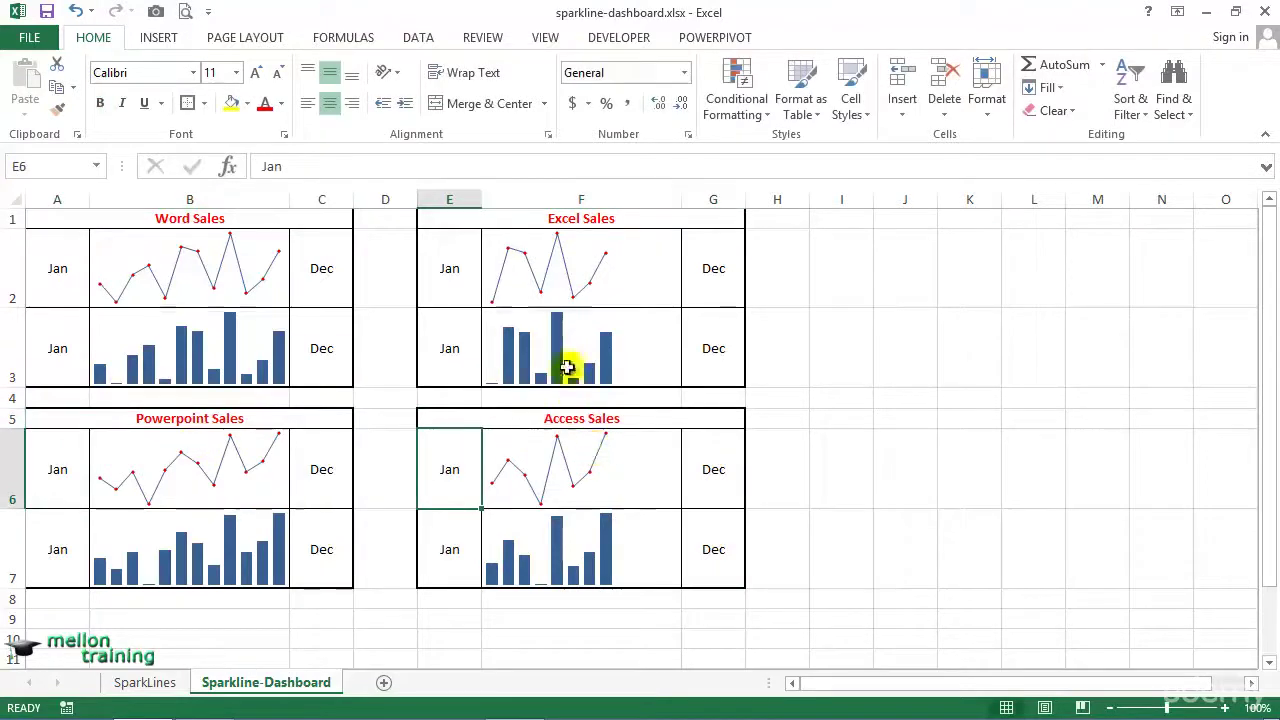
# Step: Change the F2 line sparkline's data range to SparkLines!B4:M4
pyautogui.click(556, 277)
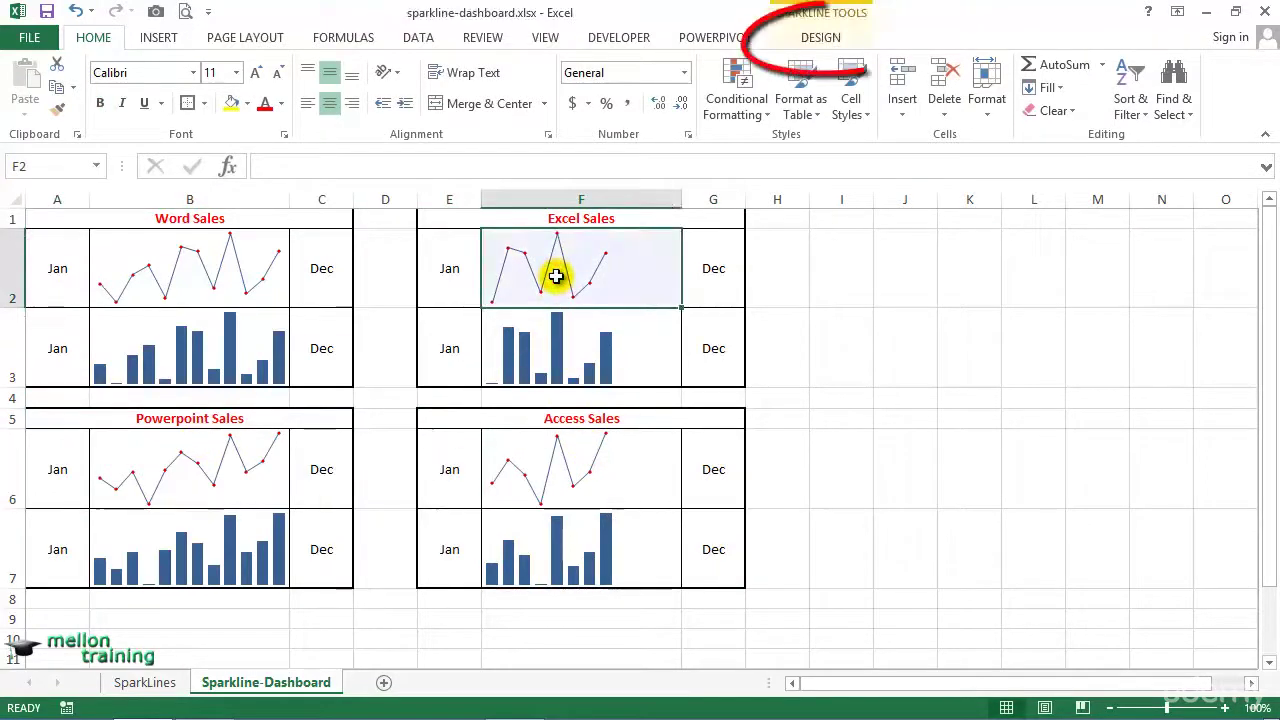
pyautogui.click(816, 44)
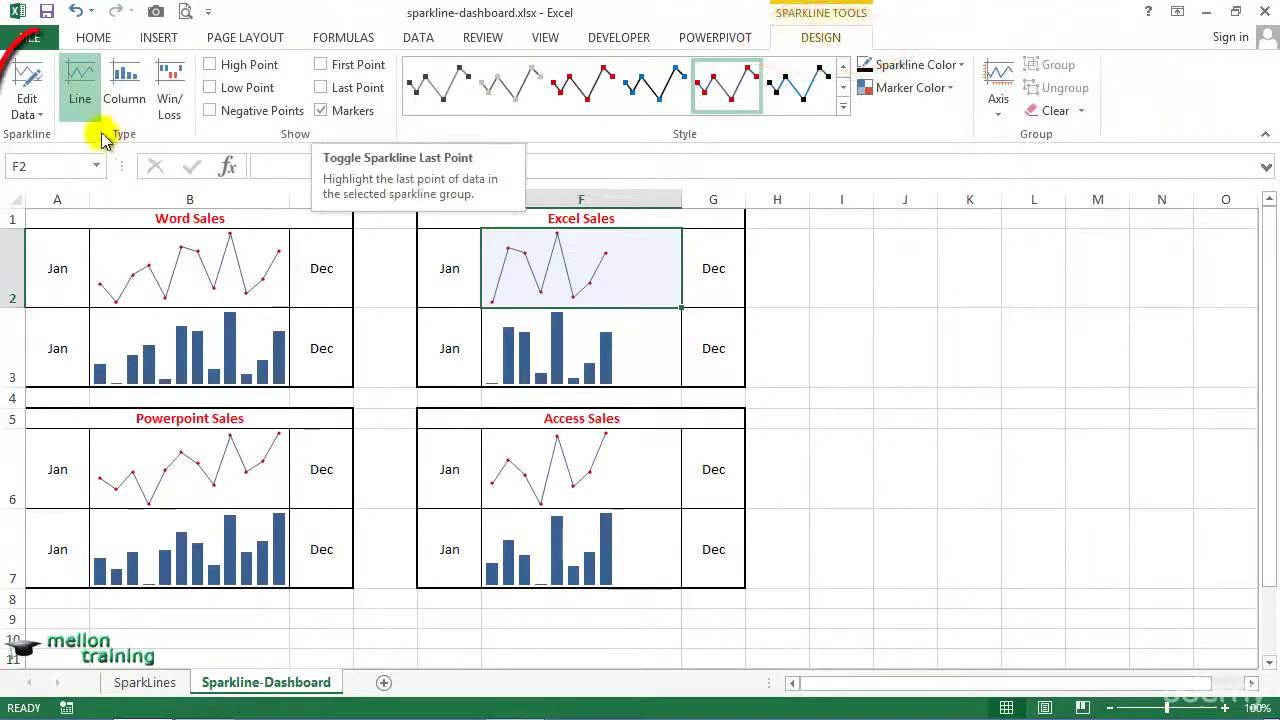
pyautogui.click(28, 85)
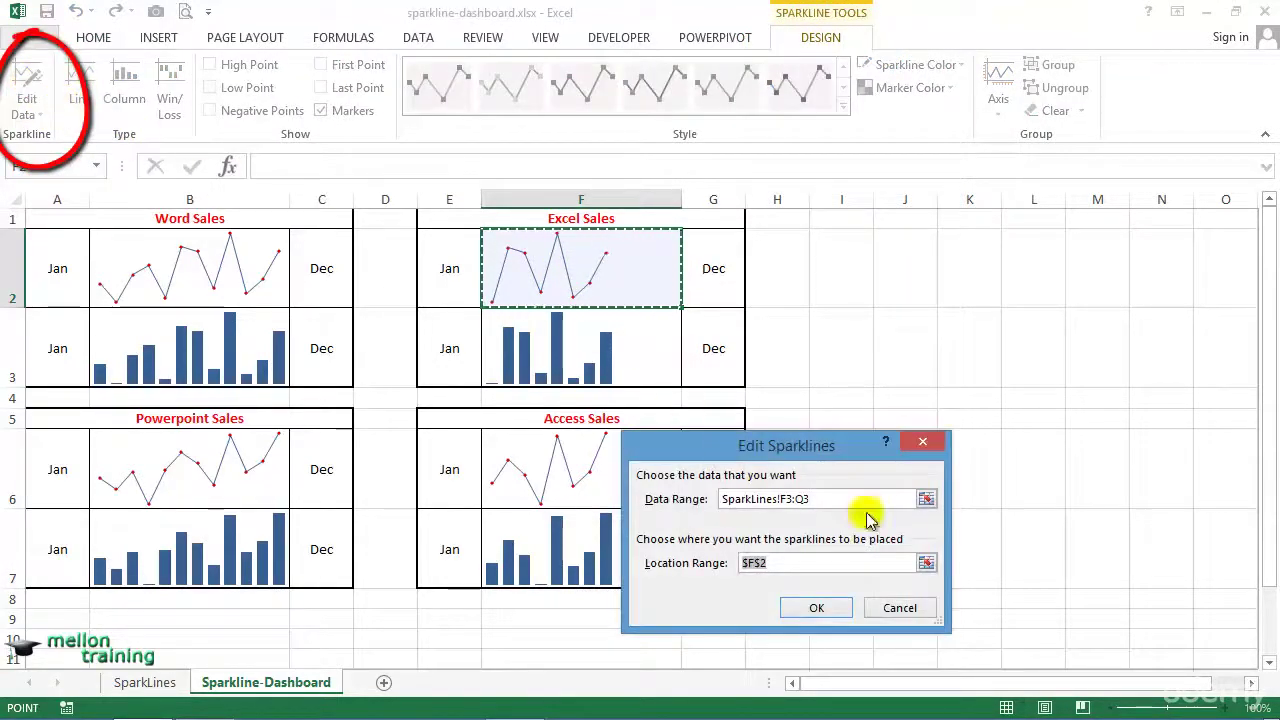
pyautogui.click(890, 499)
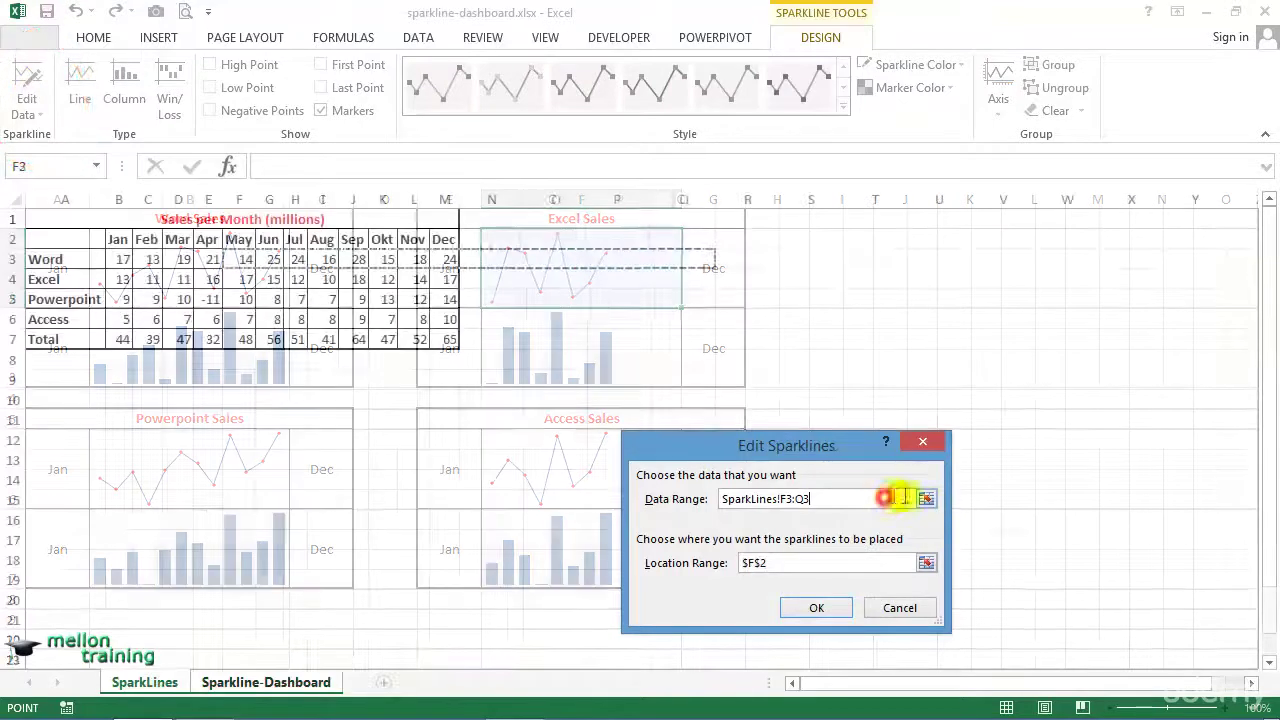
pyautogui.click(926, 499)
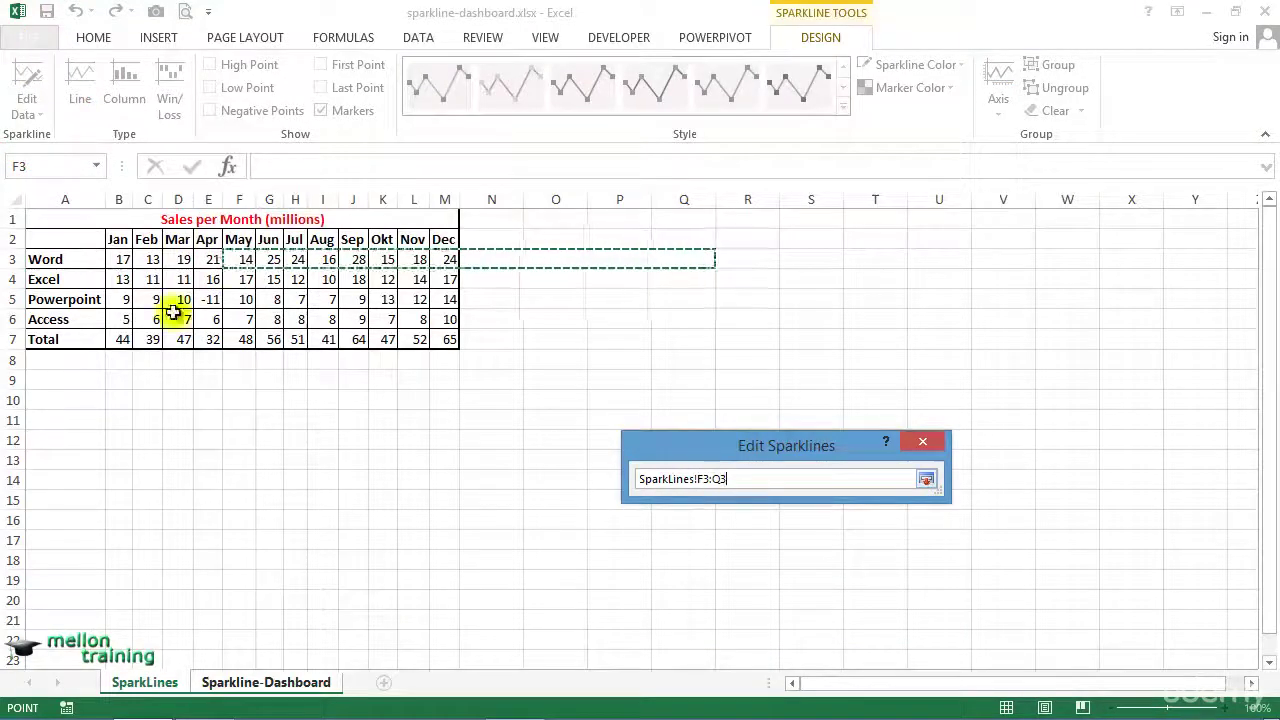
pyautogui.moveTo(122, 280); pyautogui.dragTo(333, 282)
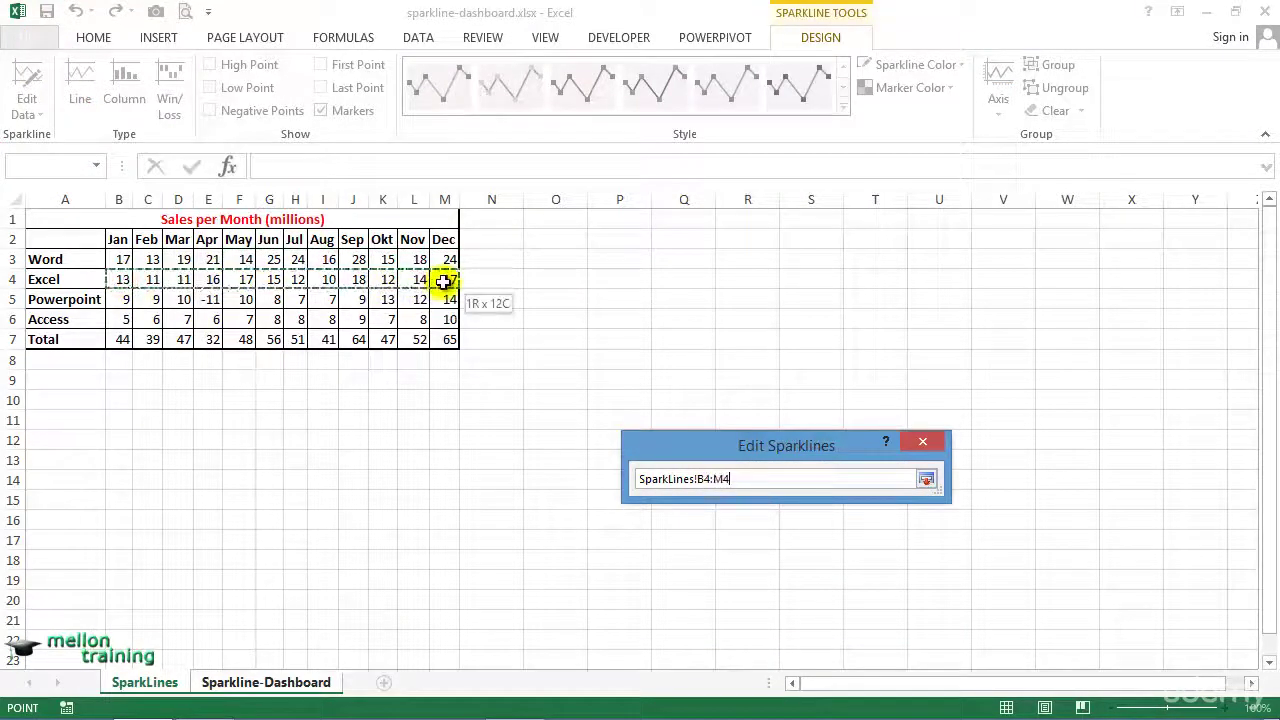
pyautogui.moveTo(443, 282); pyautogui.dragTo(443, 282)
pyautogui.click(928, 479)
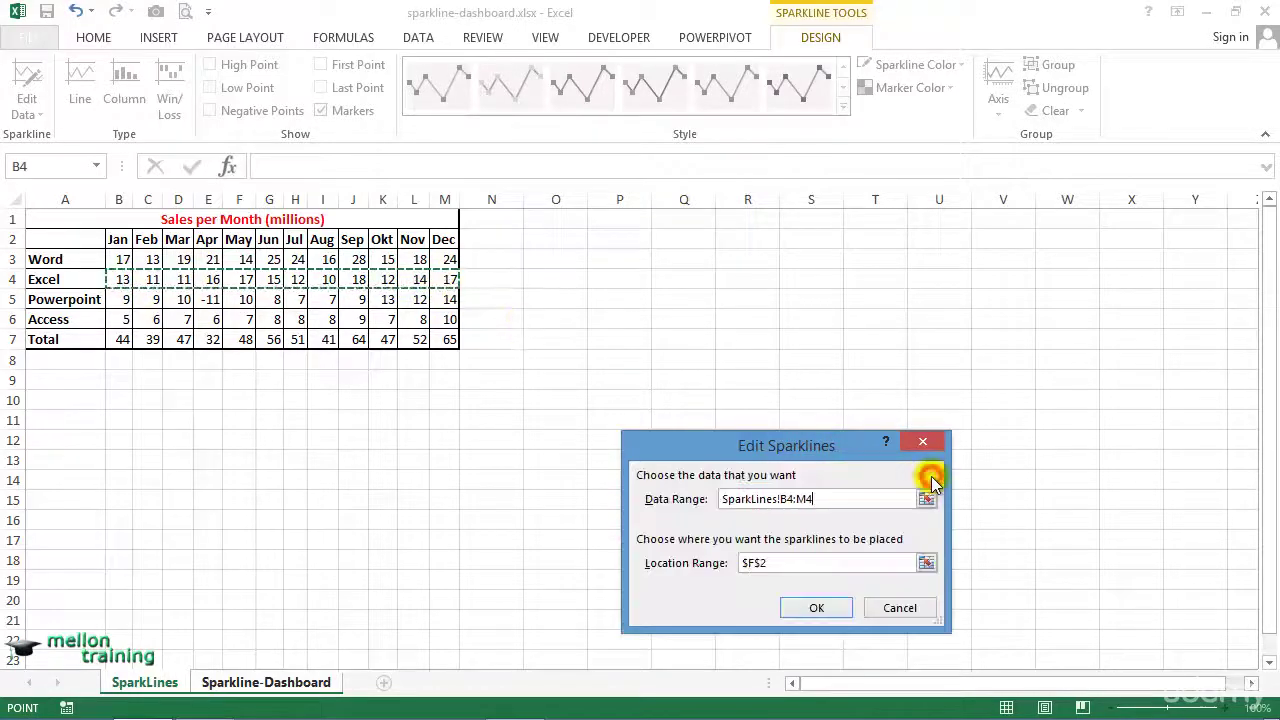
pyautogui.click(833, 604)
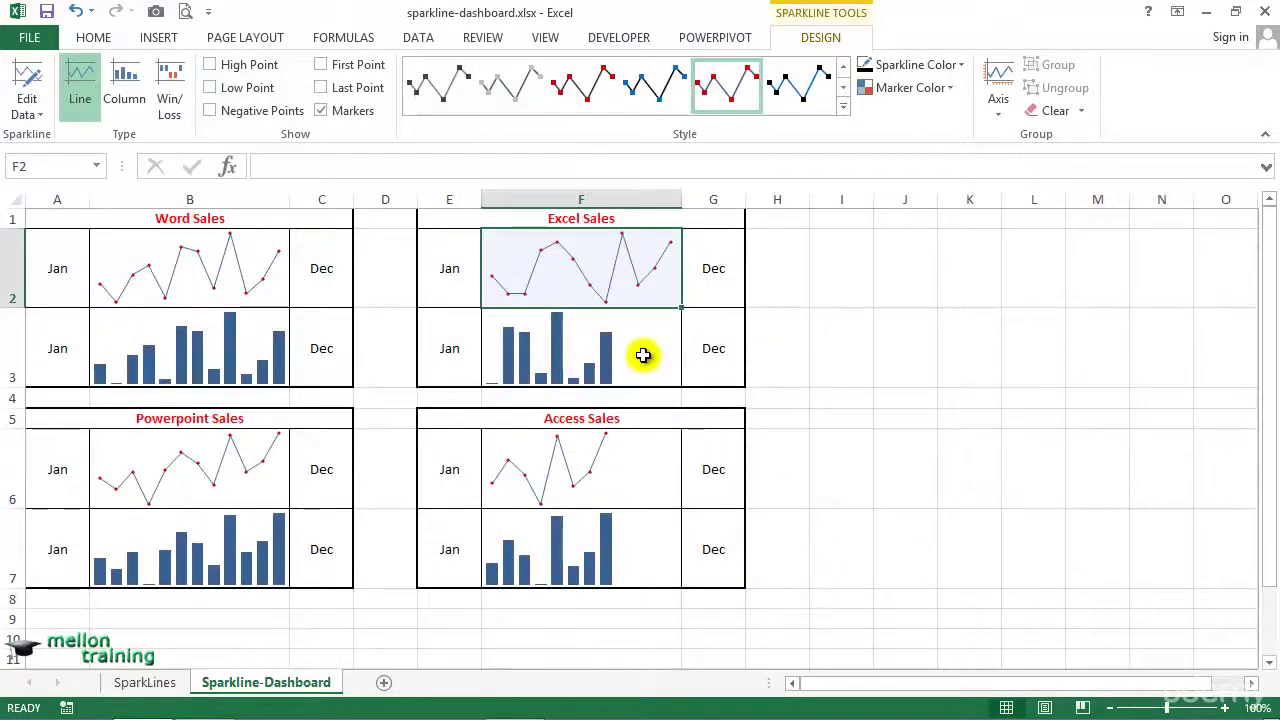
# Step: Change the F3 column sparkline's data range to SparkLines!B4:M4
pyautogui.click(643, 355)
pyautogui.click(27, 78)
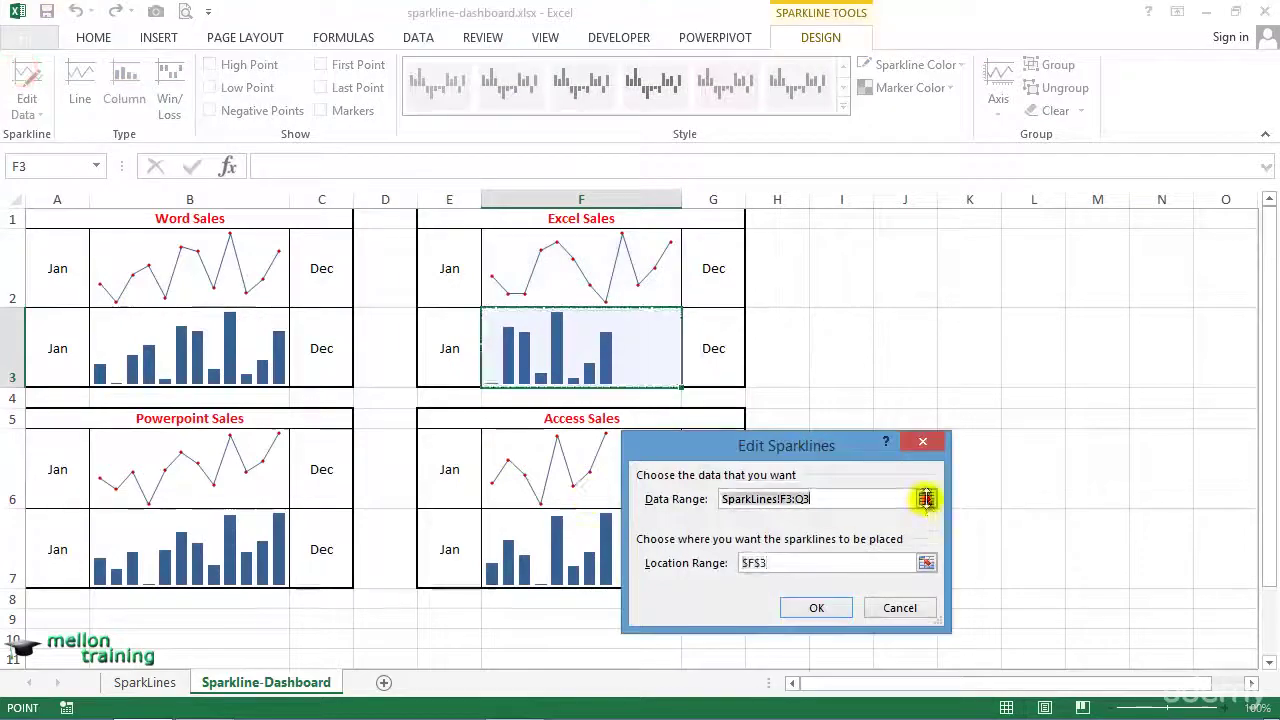
pyautogui.click(920, 491)
pyautogui.moveTo(125, 280); pyautogui.dragTo(443, 280)
pyautogui.click(926, 479)
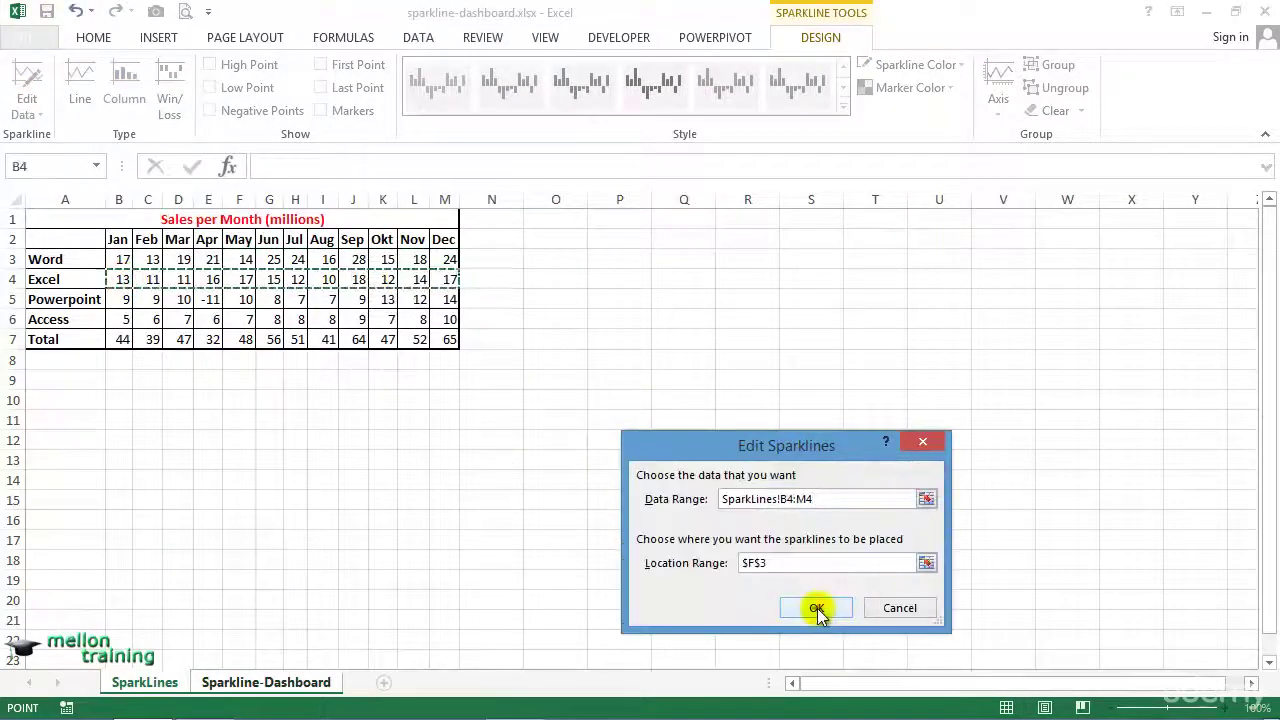
pyautogui.click(820, 605)
# Step: Point both Powerpoint Sales sparklines in B6 and B7 to SparkLines!B5:M5
pyautogui.click(135, 452)
pyautogui.click(27, 78)
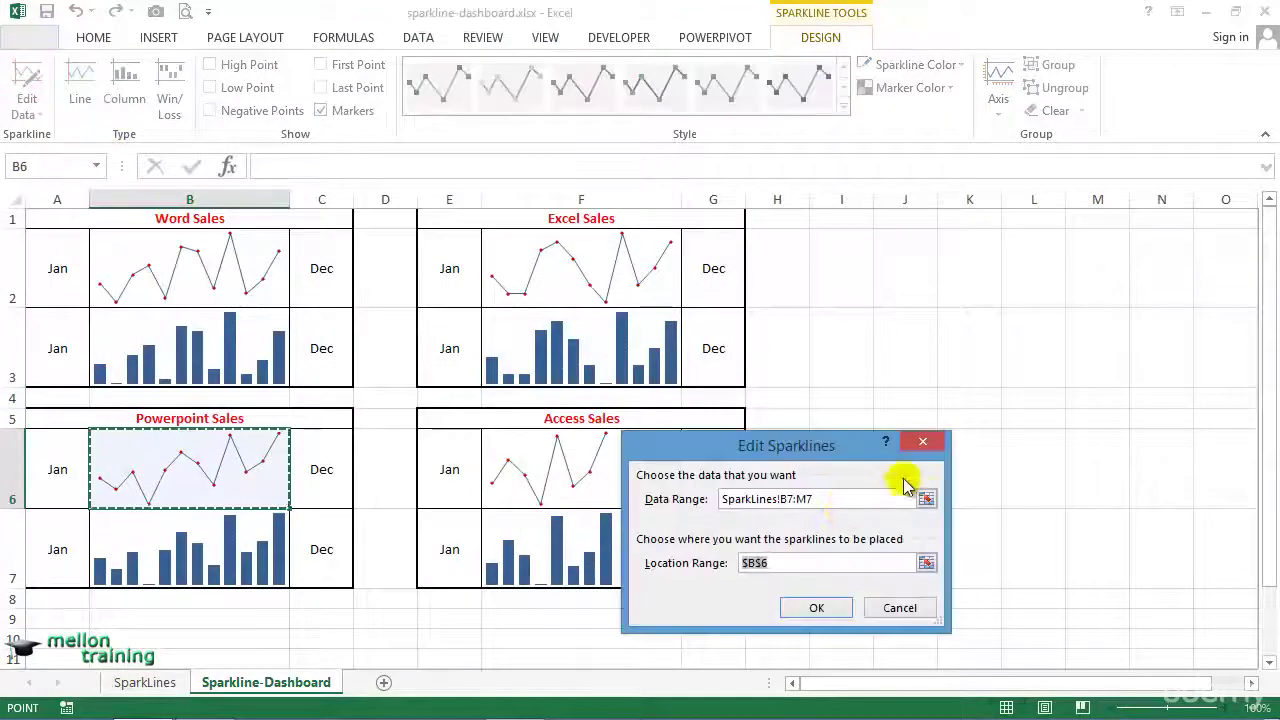
pyautogui.click(920, 491)
pyautogui.moveTo(120, 299); pyautogui.dragTo(168, 297)
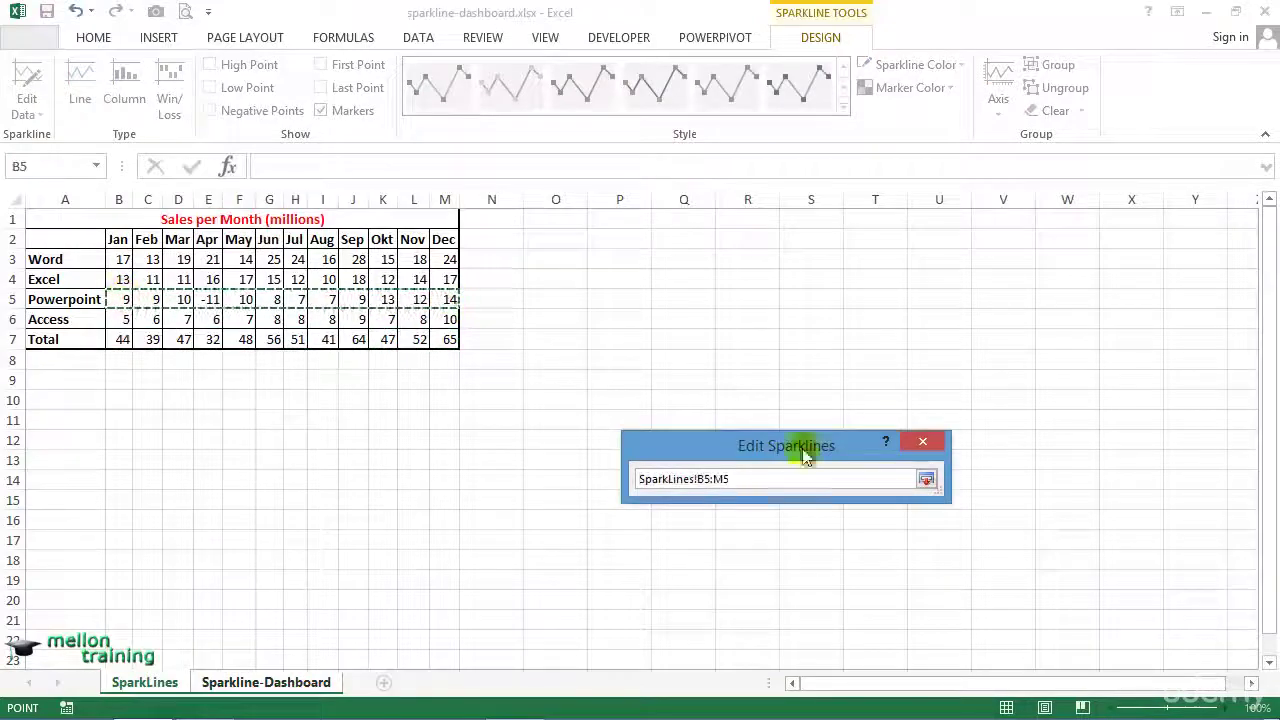
pyautogui.click(926, 479)
pyautogui.click(817, 605)
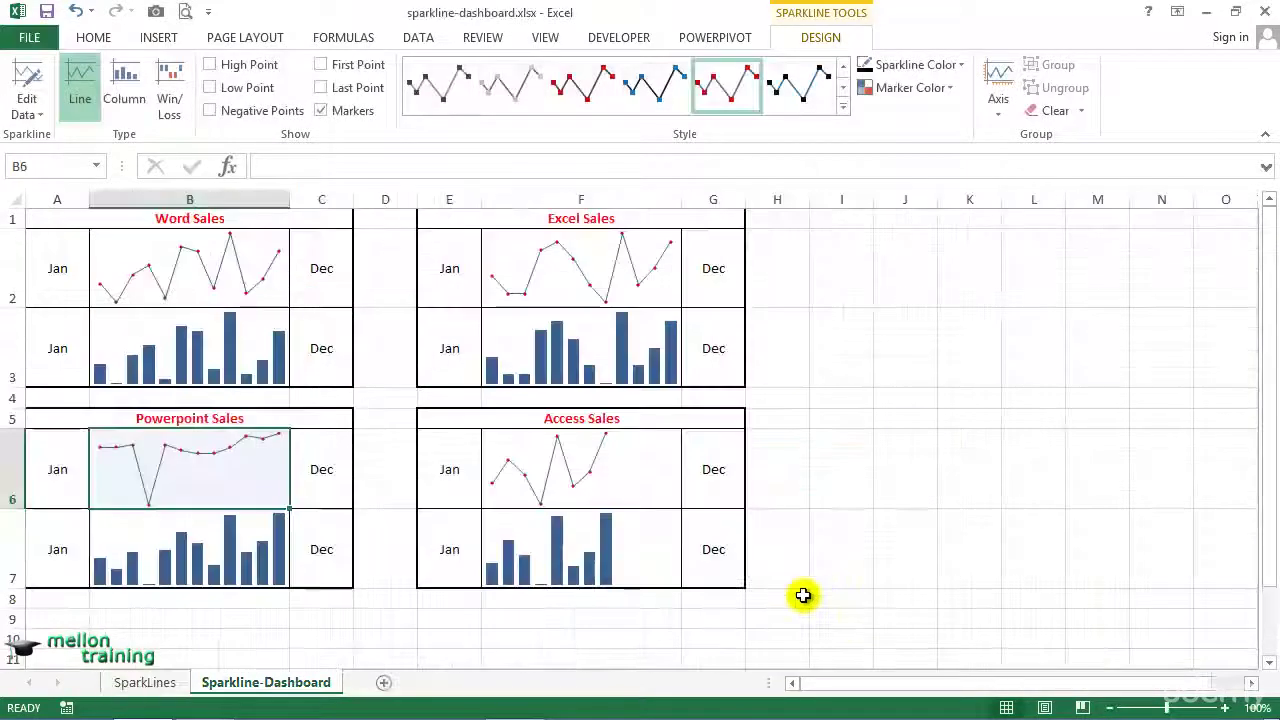
pyautogui.click(148, 532)
pyautogui.click(27, 78)
pyautogui.click(922, 490)
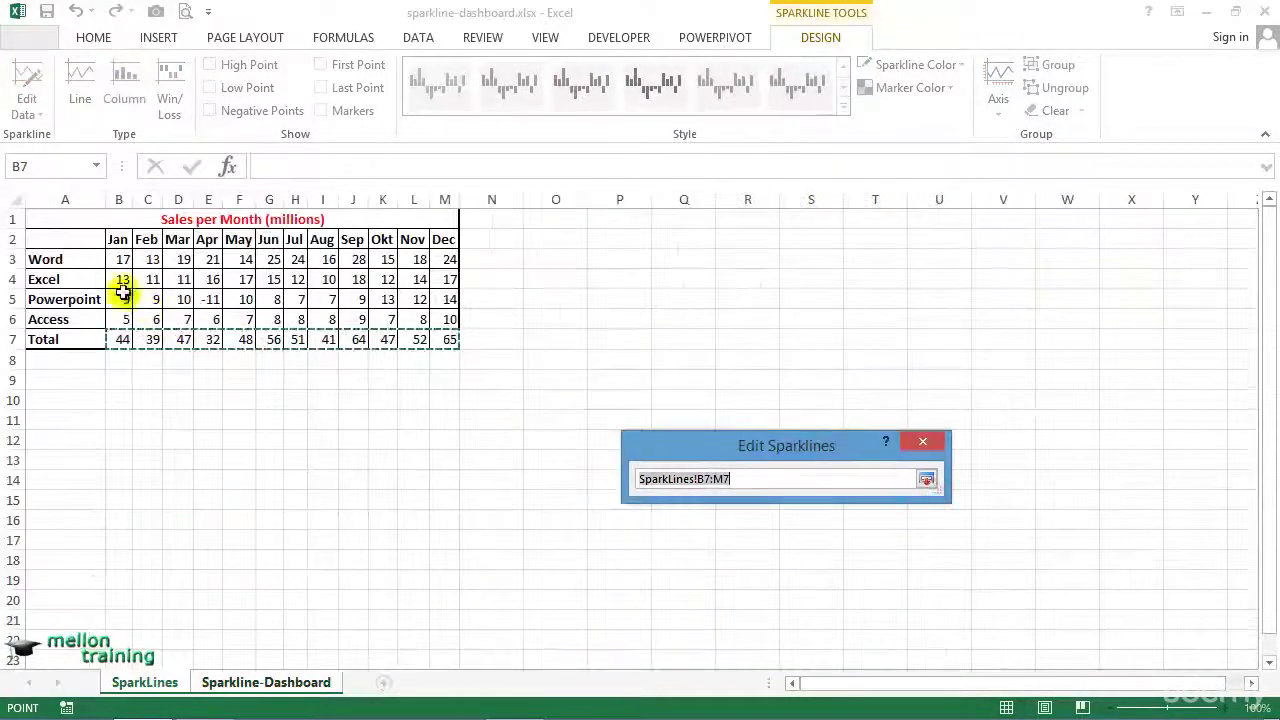
pyautogui.moveTo(122, 291); pyautogui.dragTo(445, 299)
pyautogui.click(926, 479)
pyautogui.click(817, 605)
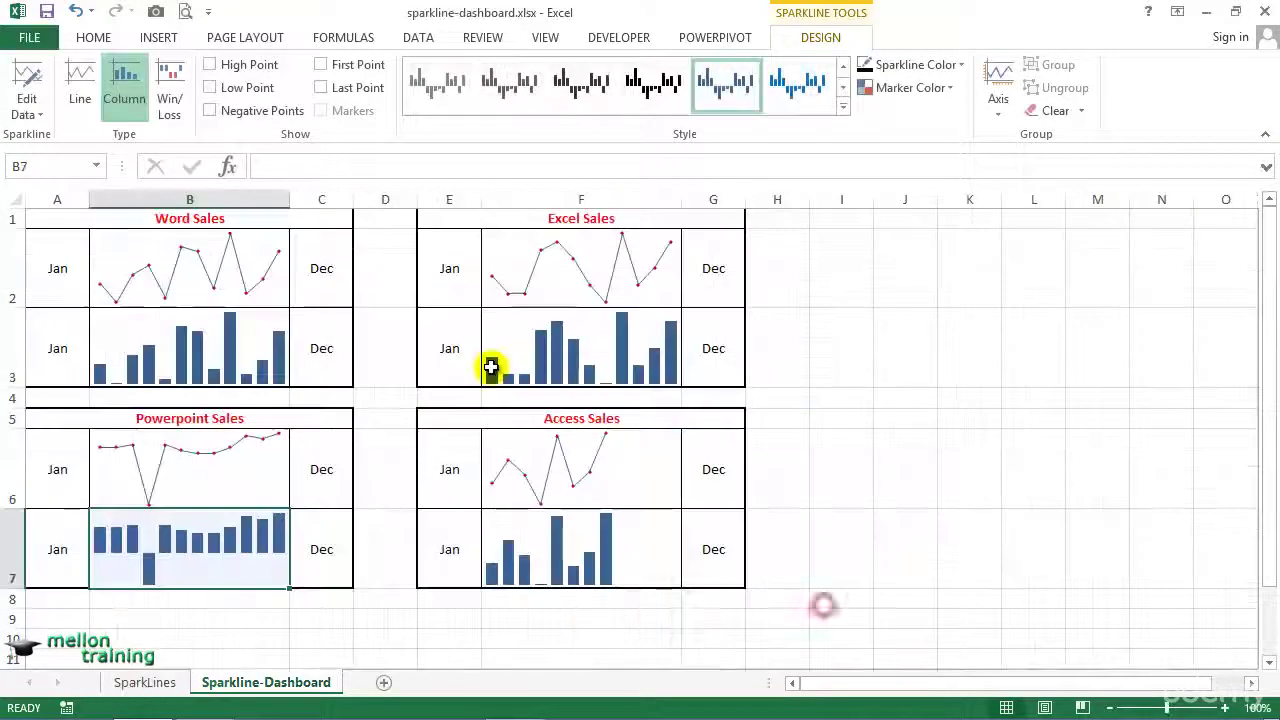
# Step: Change the F6 line sparkline's data range to SparkLines!B6:M6
pyautogui.click(540, 450)
pyautogui.click(27, 78)
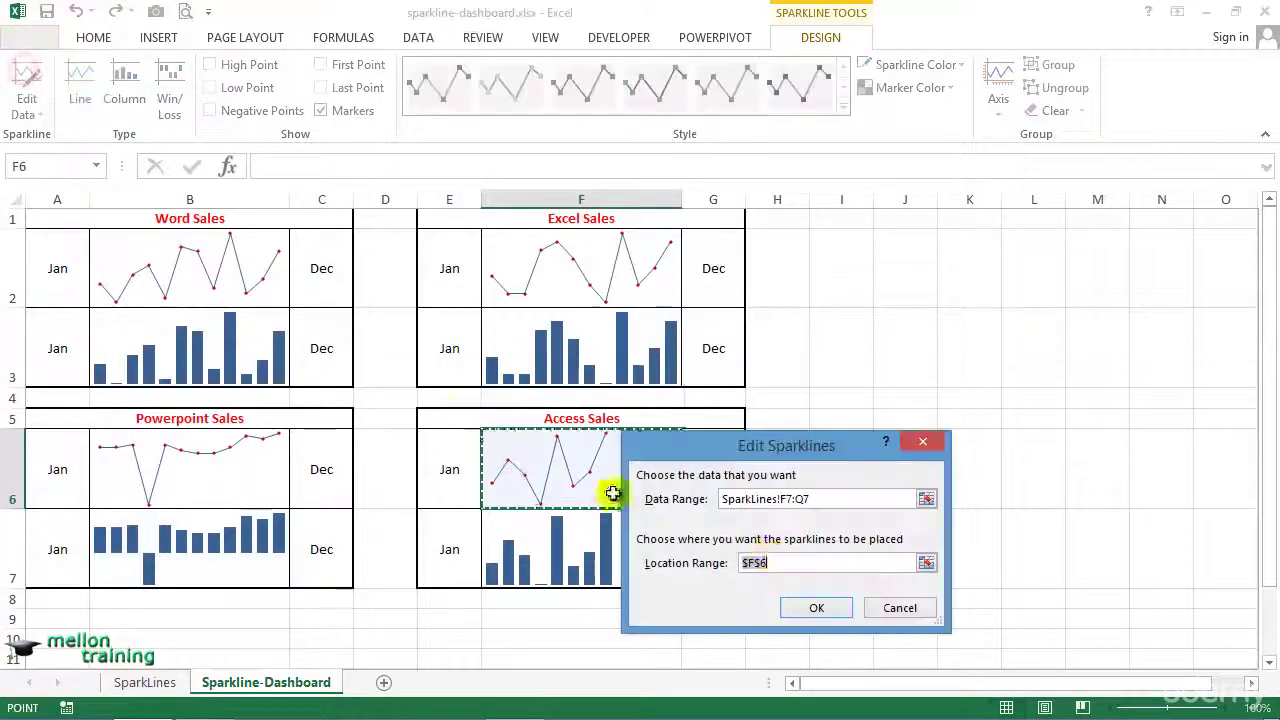
pyautogui.click(927, 500)
pyautogui.moveTo(122, 319); pyautogui.dragTo(445, 319)
pyautogui.click(925, 479)
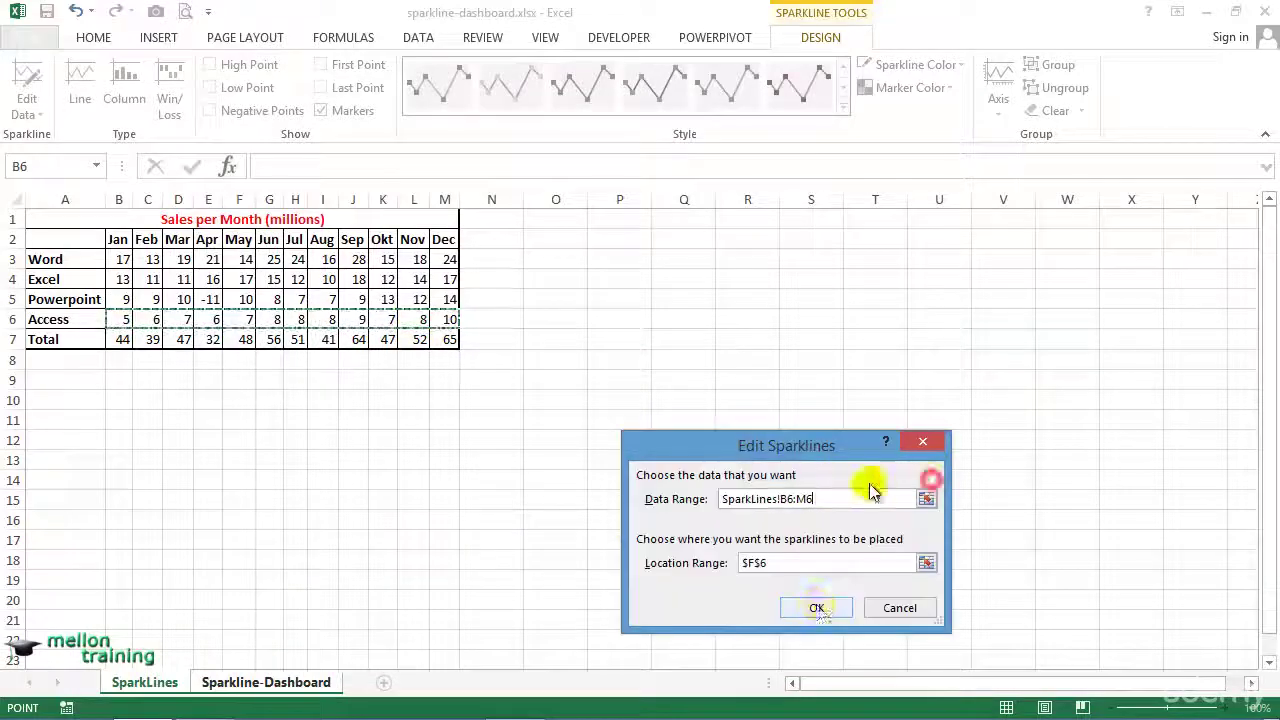
pyautogui.click(816, 607)
# Step: Change the F7 column sparkline's data range to SparkLines!B6:M6
pyautogui.click(650, 535)
pyautogui.click(27, 78)
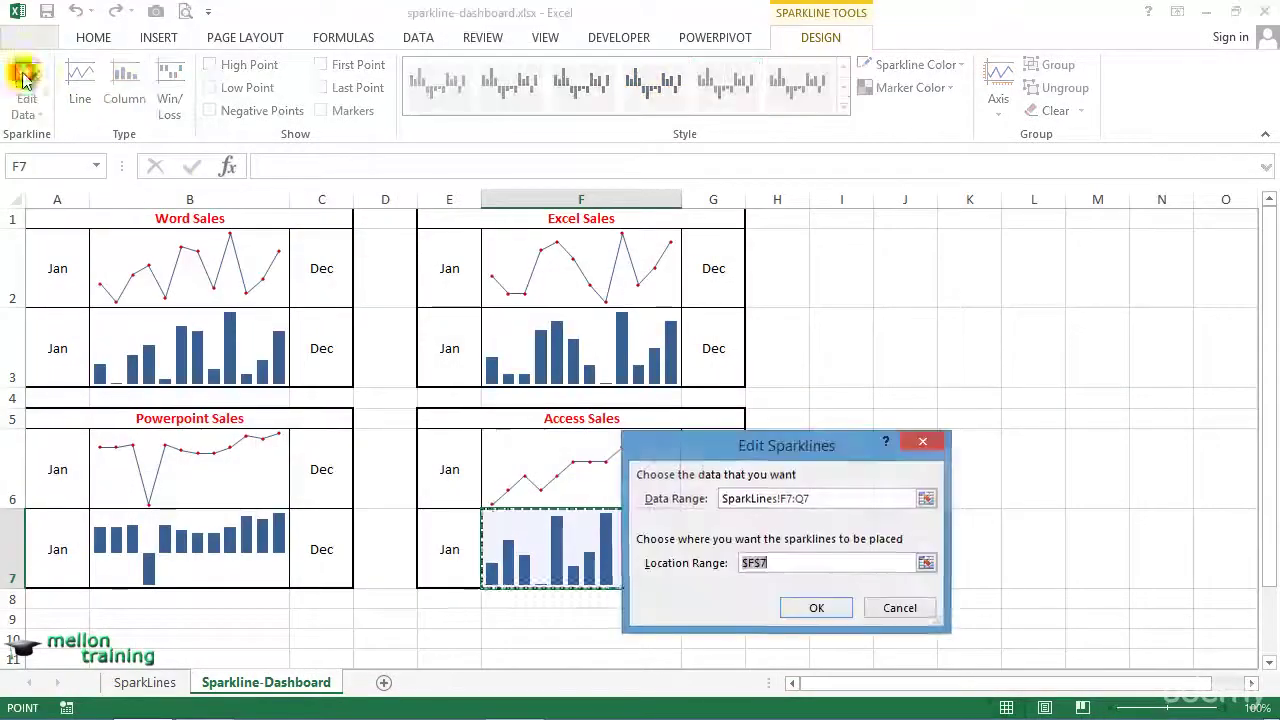
pyautogui.click(925, 500)
pyautogui.moveTo(122, 319); pyautogui.dragTo(445, 319)
pyautogui.click(925, 478)
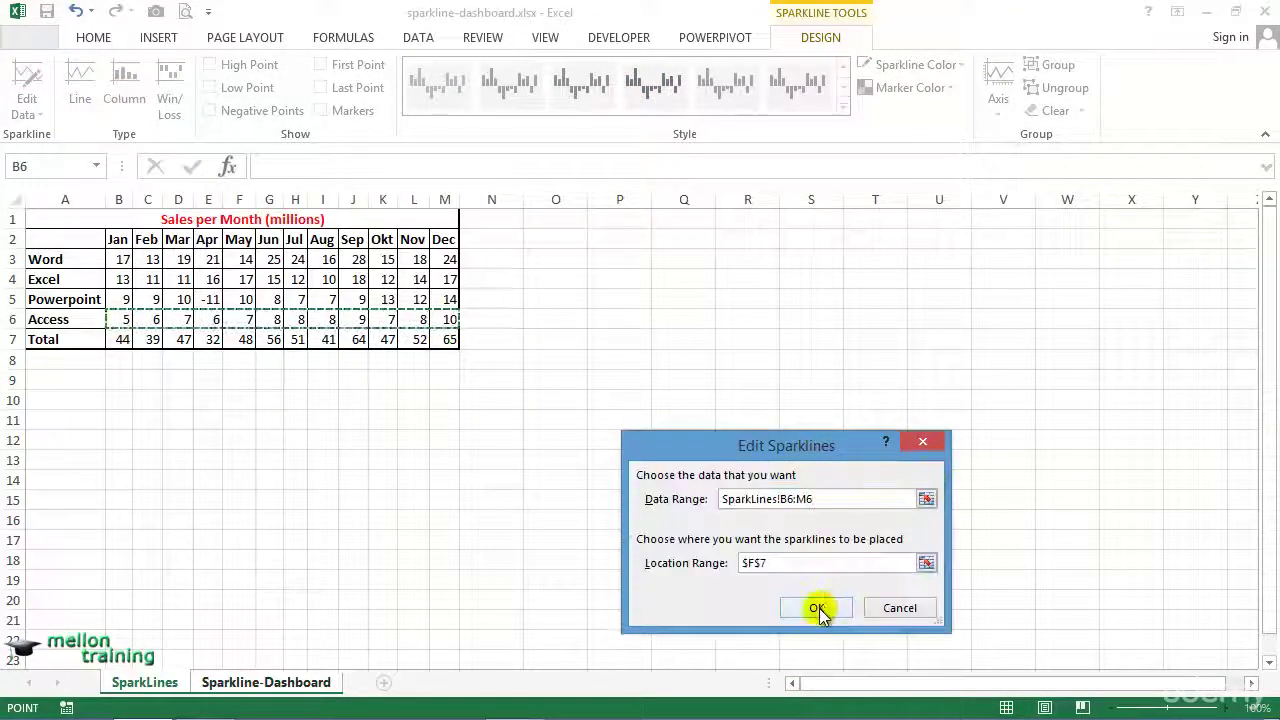
pyautogui.click(817, 608)
pyautogui.click(823, 473)
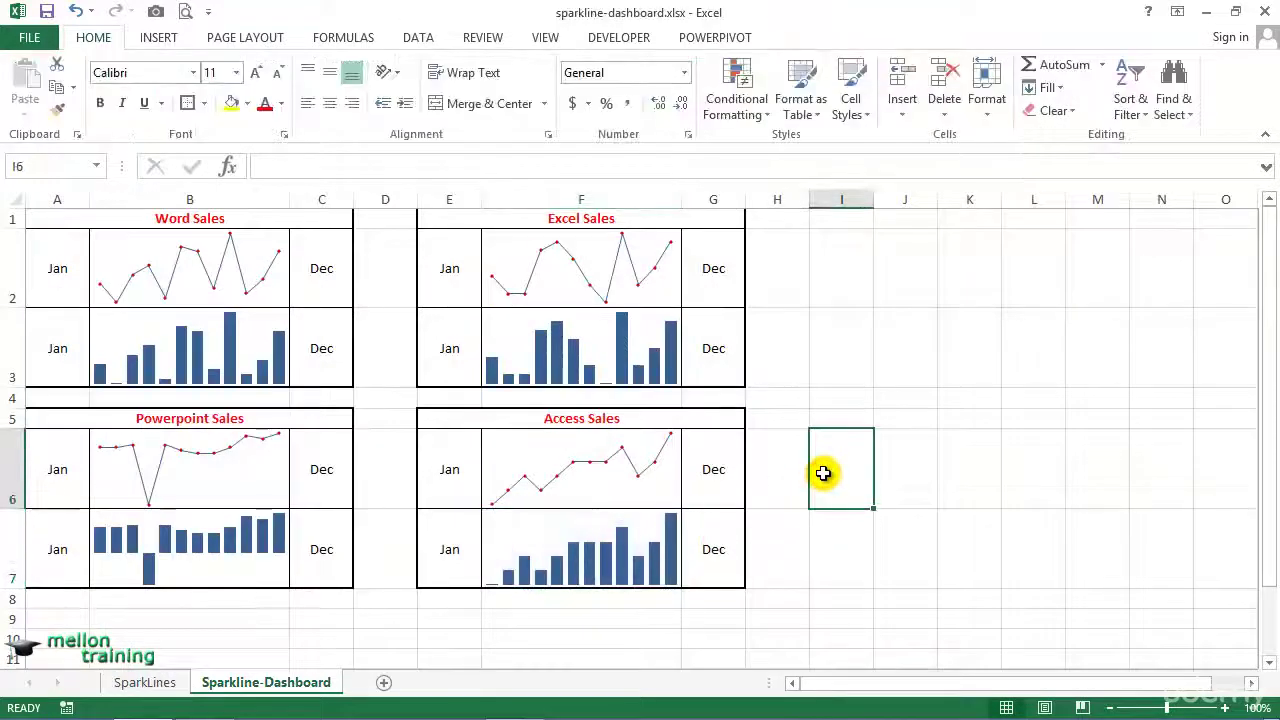